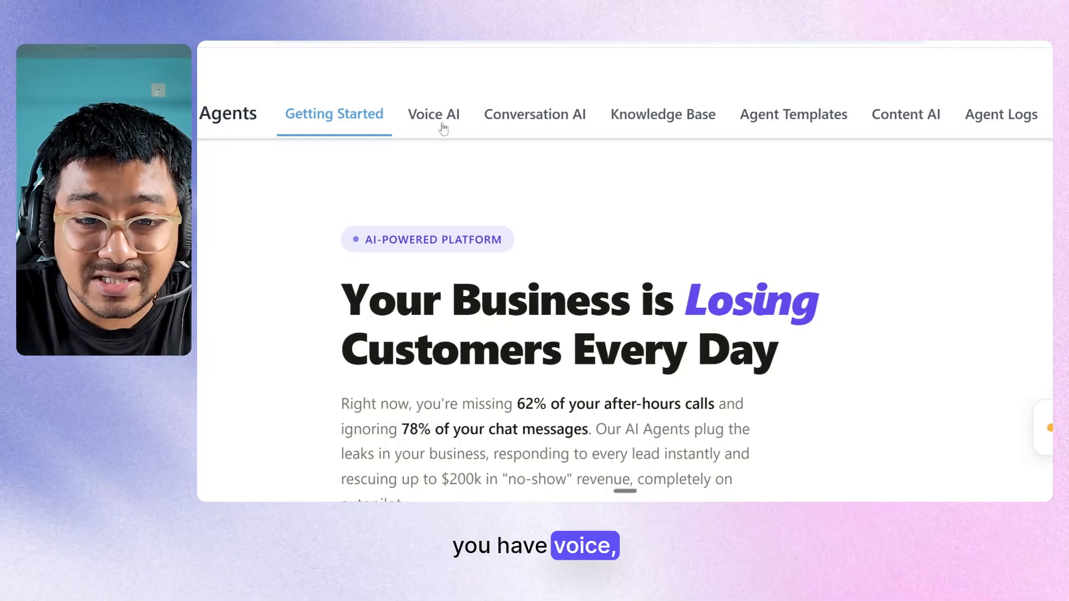
Step: Start a new knowledge base in the AI Agents area and name it "Roofing Website 1"
scroll(552, 115, "right", 2)
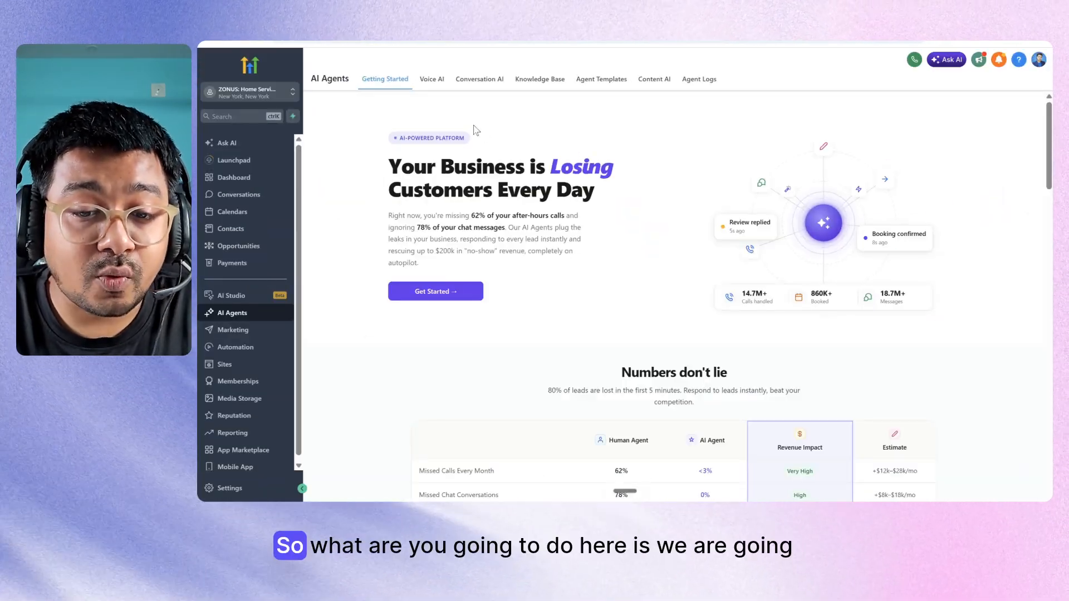
left_click(538, 80)
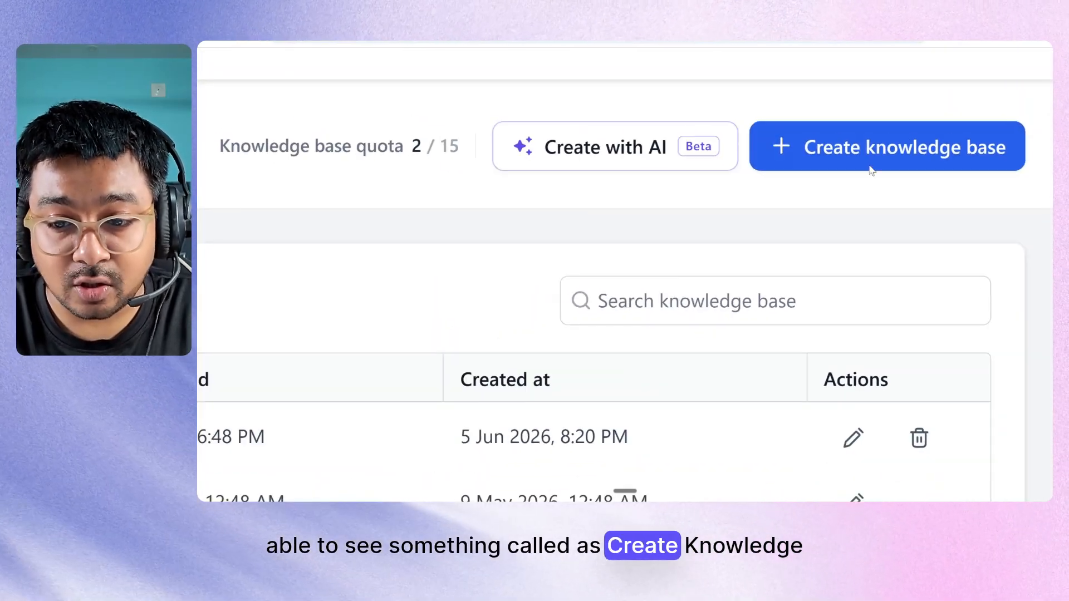
left_click(862, 154)
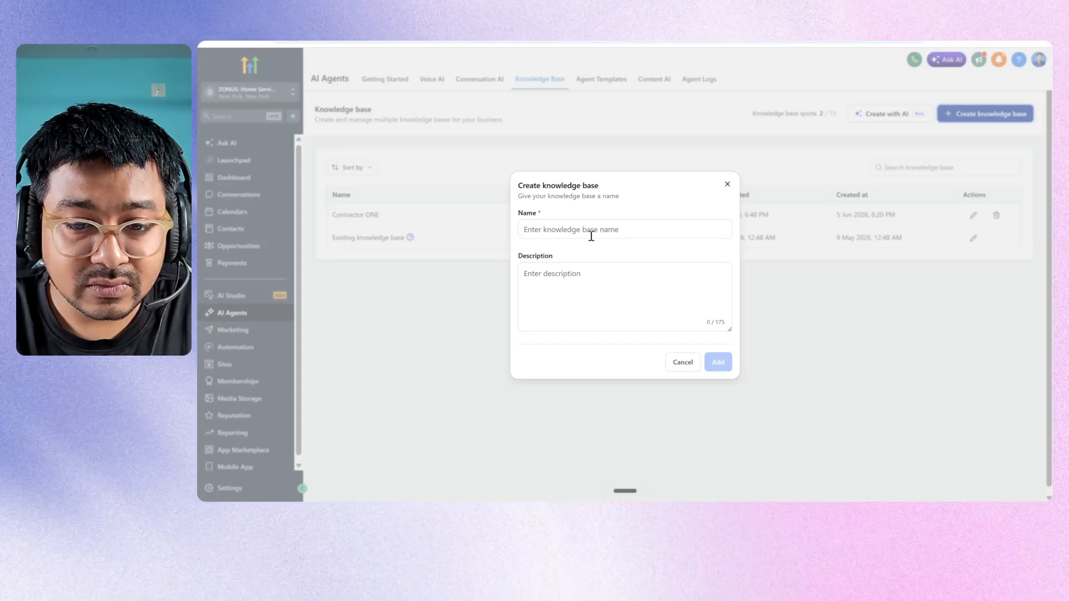
left_click(585, 233)
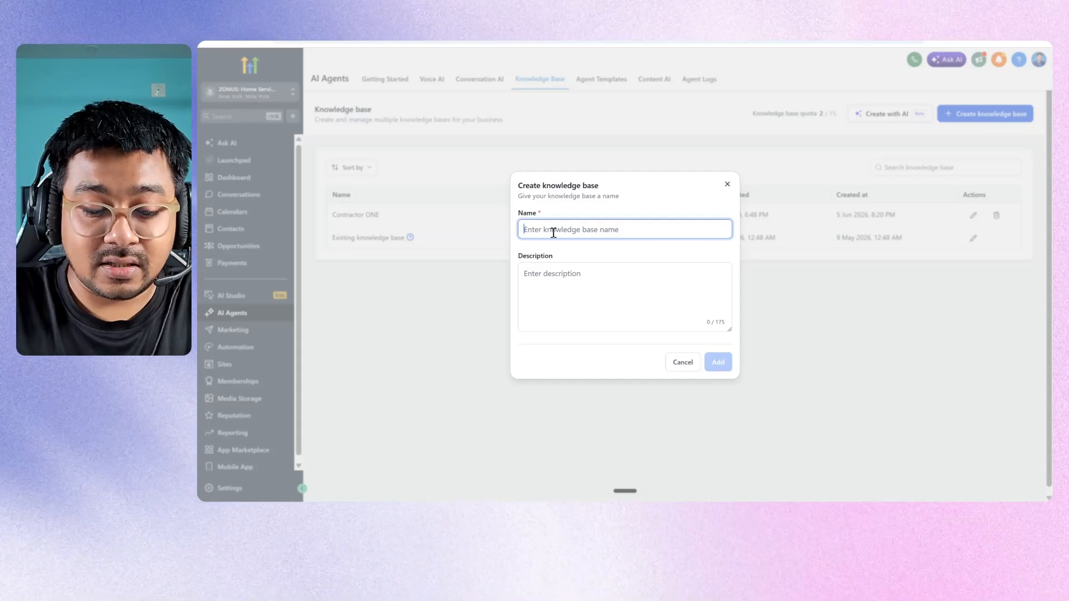
type("Roo")
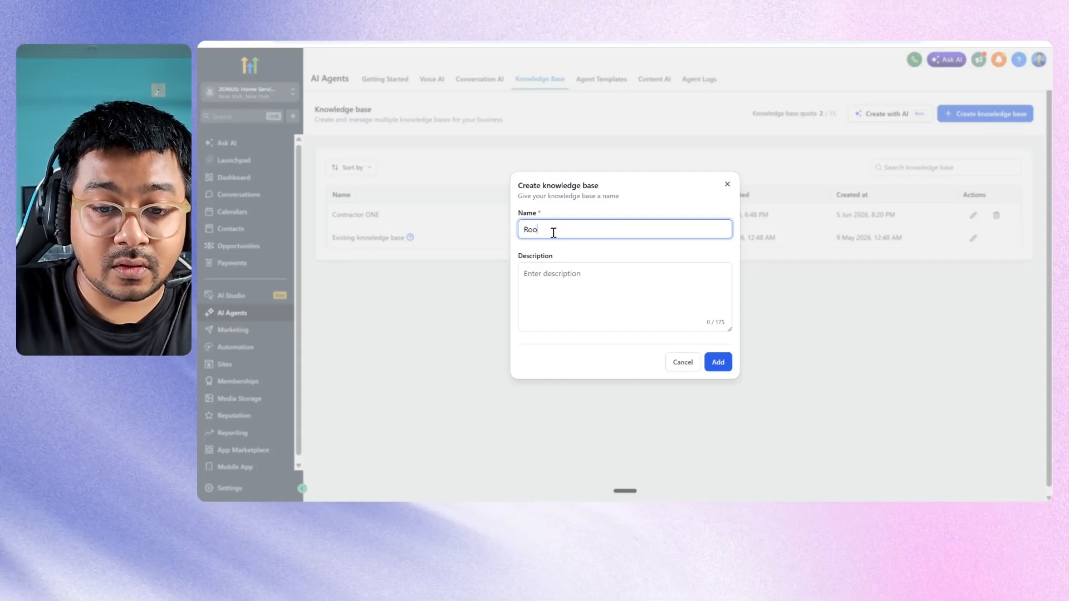
type("fing Website 1")
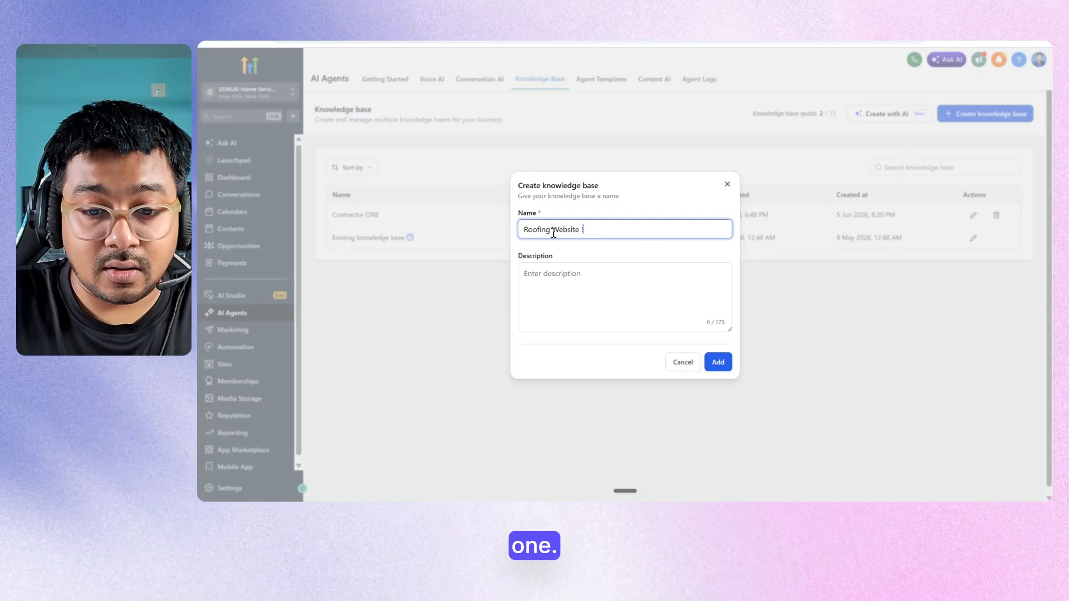
Step: Copy the name "Roofing Website 1" into the description as well and add the knowledge base
left_click(582, 270)
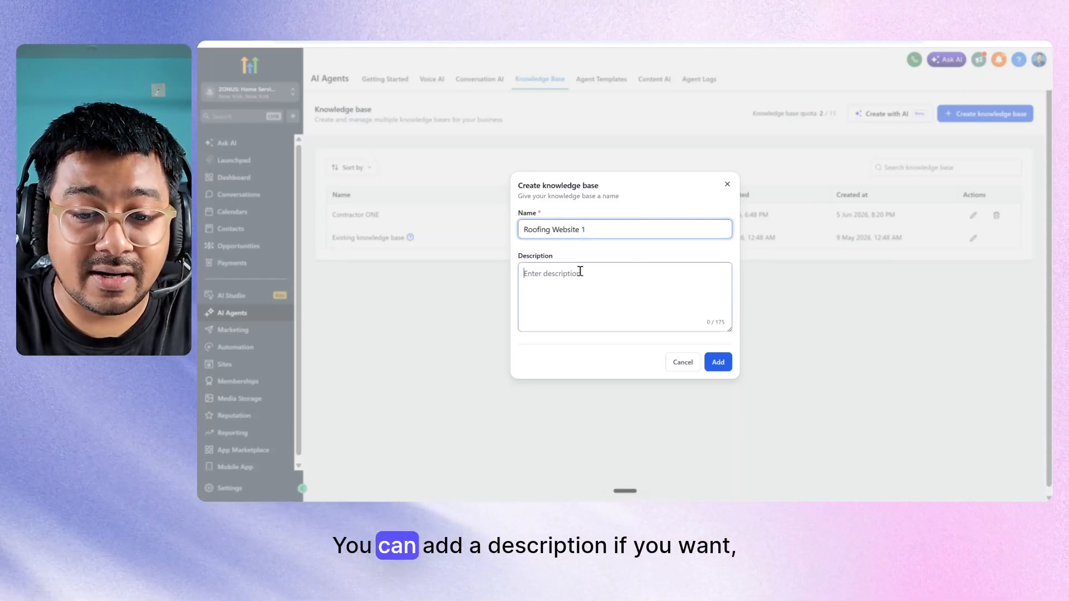
left_click(597, 230)
key("ctrl+a")
key("ctrl+c")
left_click(580, 269)
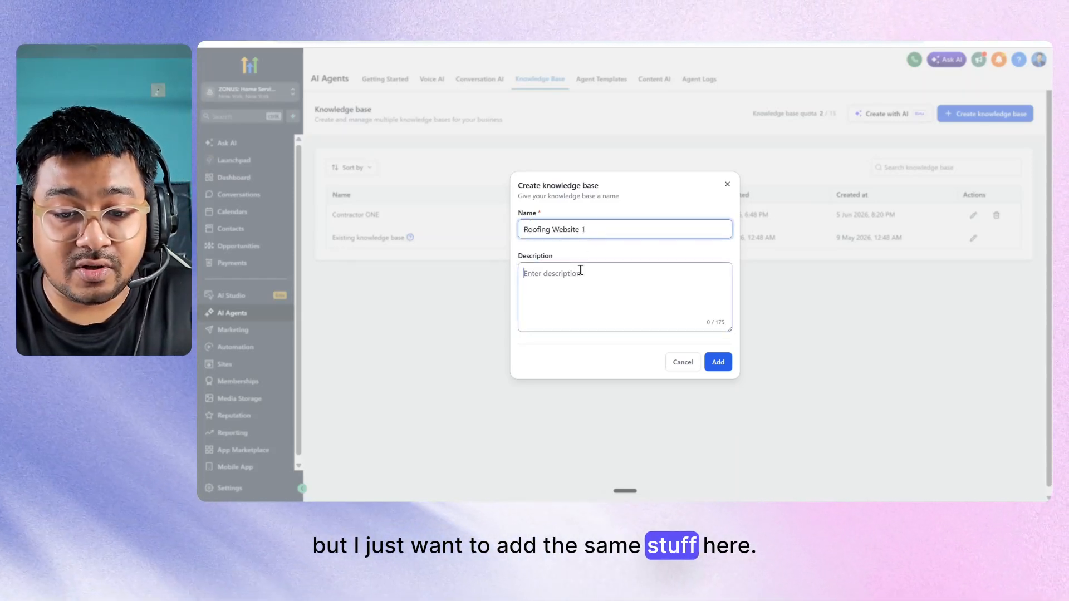
key("ctrl+v")
left_click(725, 363)
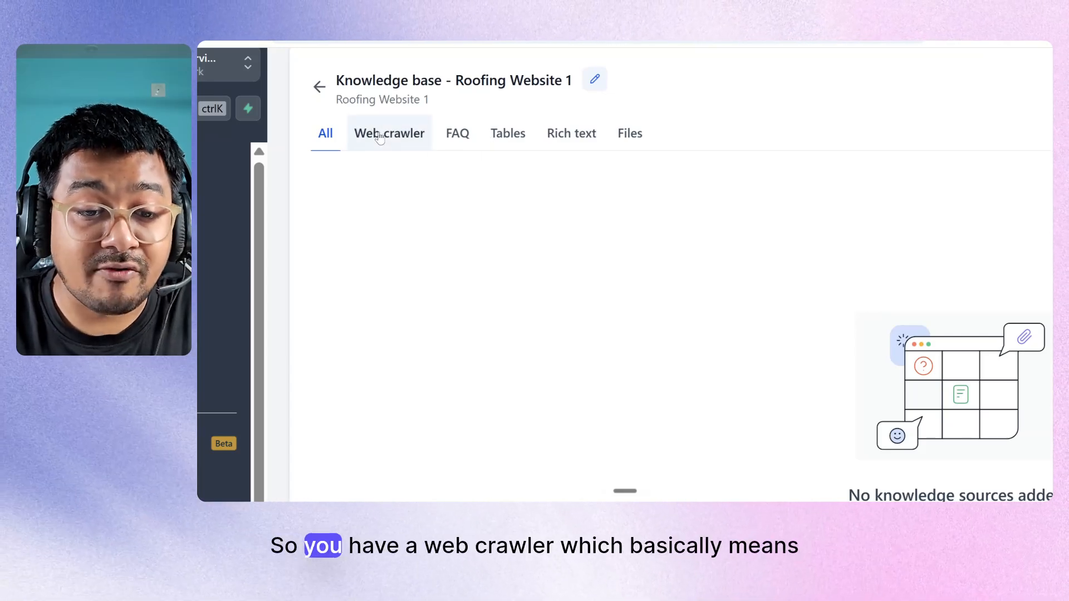
Step: Look through the web crawler, FAQ and table source types of the new knowledge base
left_click(393, 138)
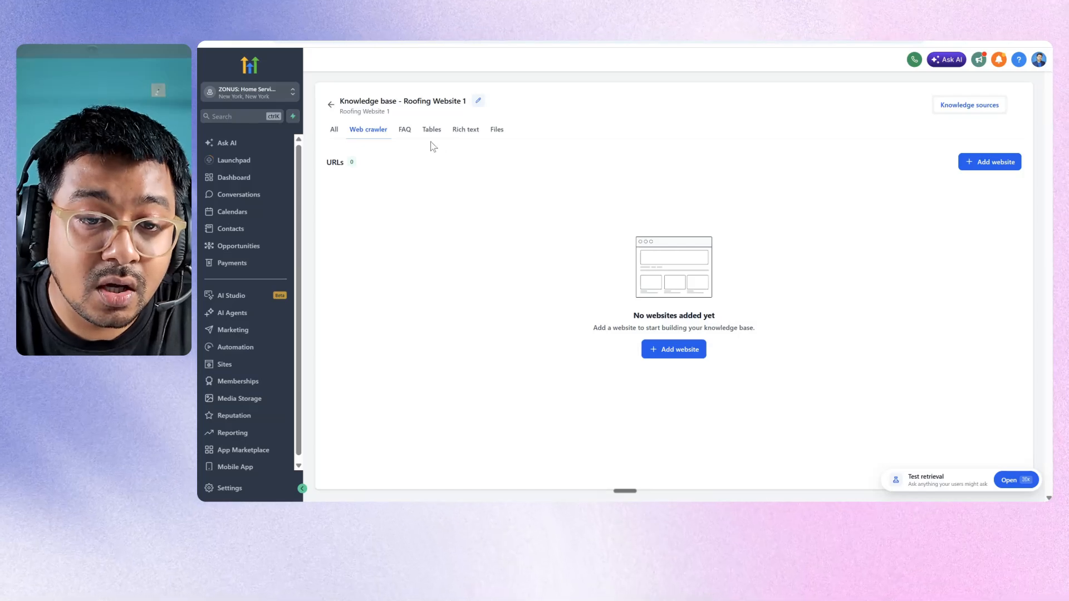
left_click(406, 130)
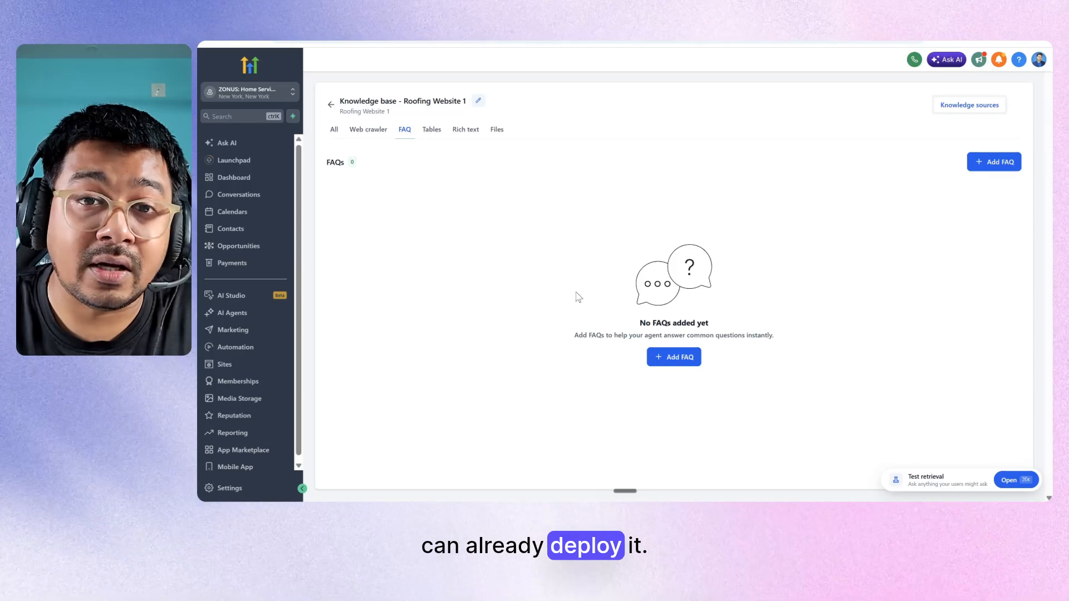
left_click(432, 129)
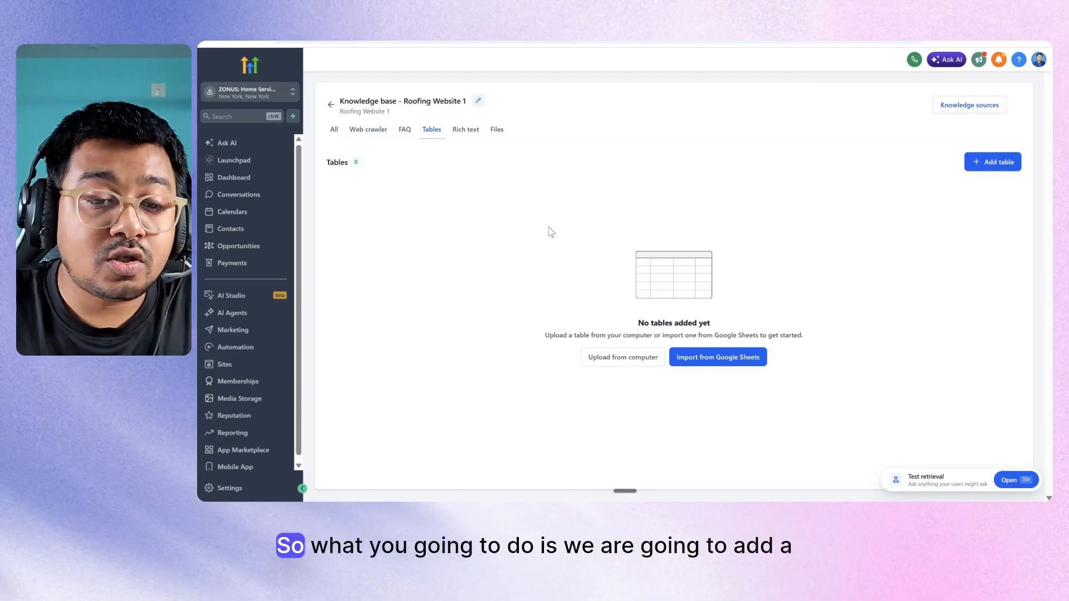
Step: Start adding a website as a web crawler source, keeping the mode on Exact URL
left_click(368, 133)
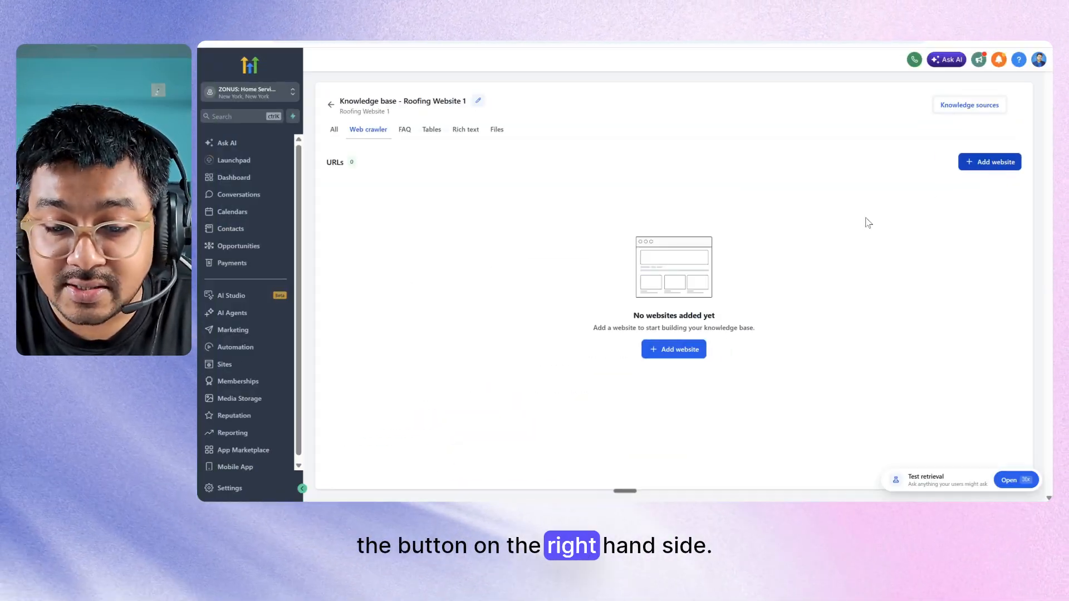
left_click(658, 355)
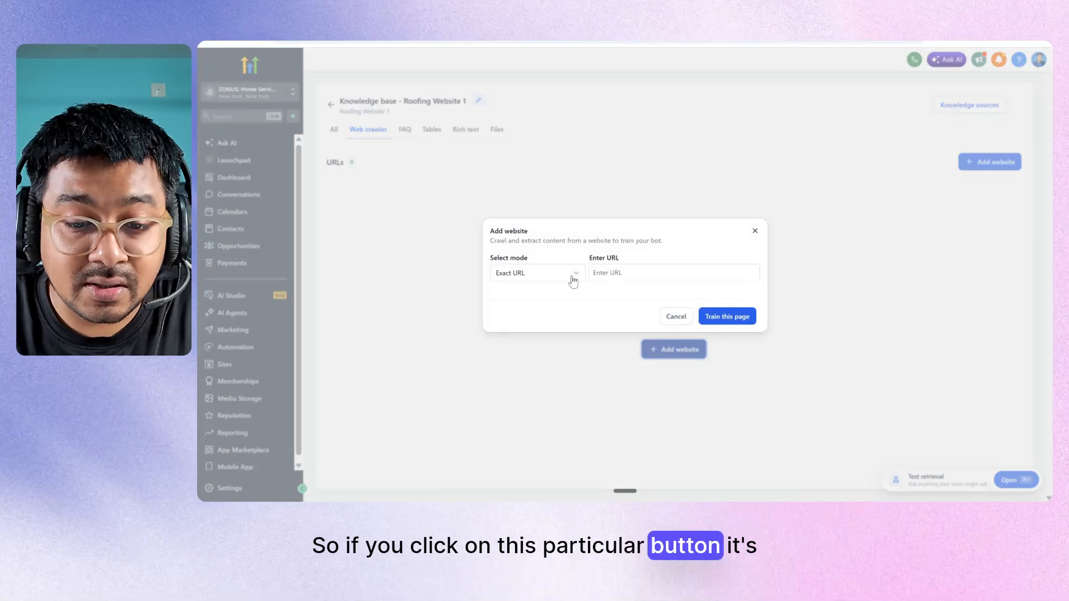
left_click(550, 278)
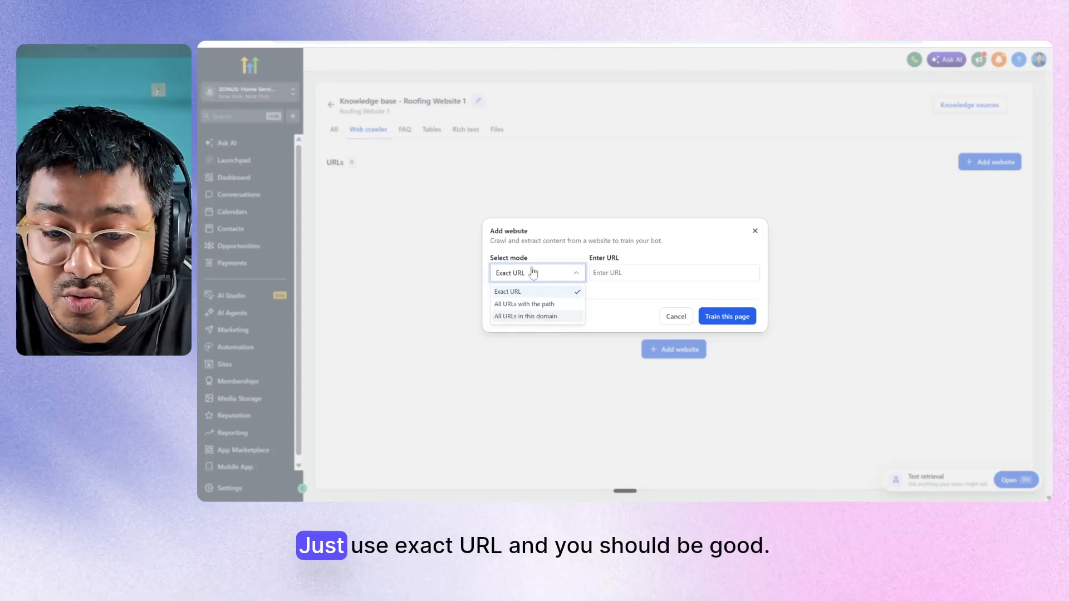
left_click(616, 273)
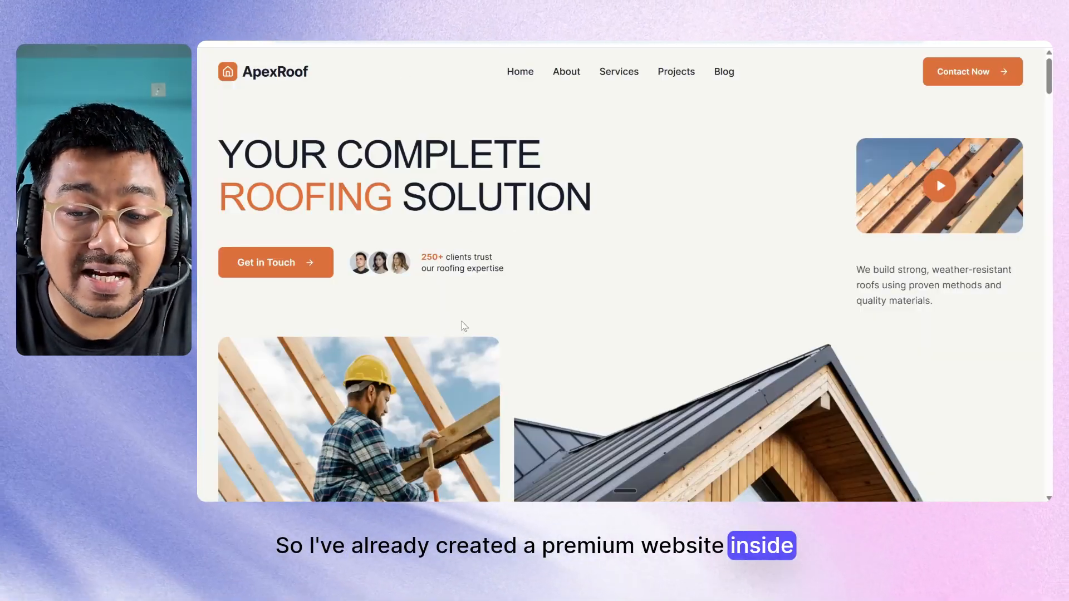
Step: Examine the ApexRoof website's home page, from the hero section through services, testimonials and FAQs to the blog
scroll(461, 321, "down", 6)
scroll(464, 326, "down", 10)
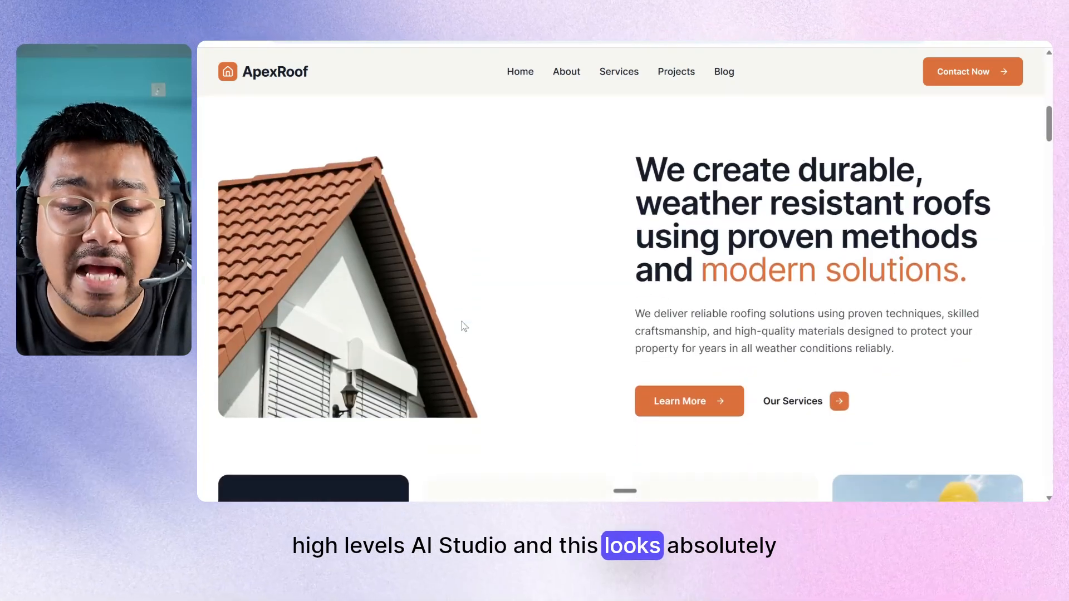
scroll(461, 326, "down", 20)
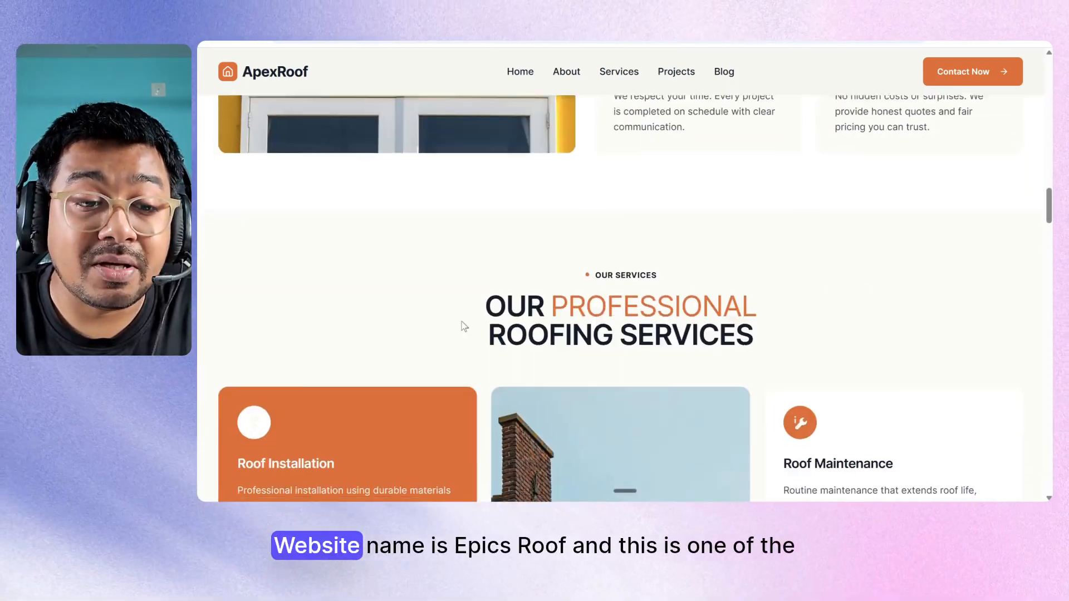
scroll(462, 322, "down", 20)
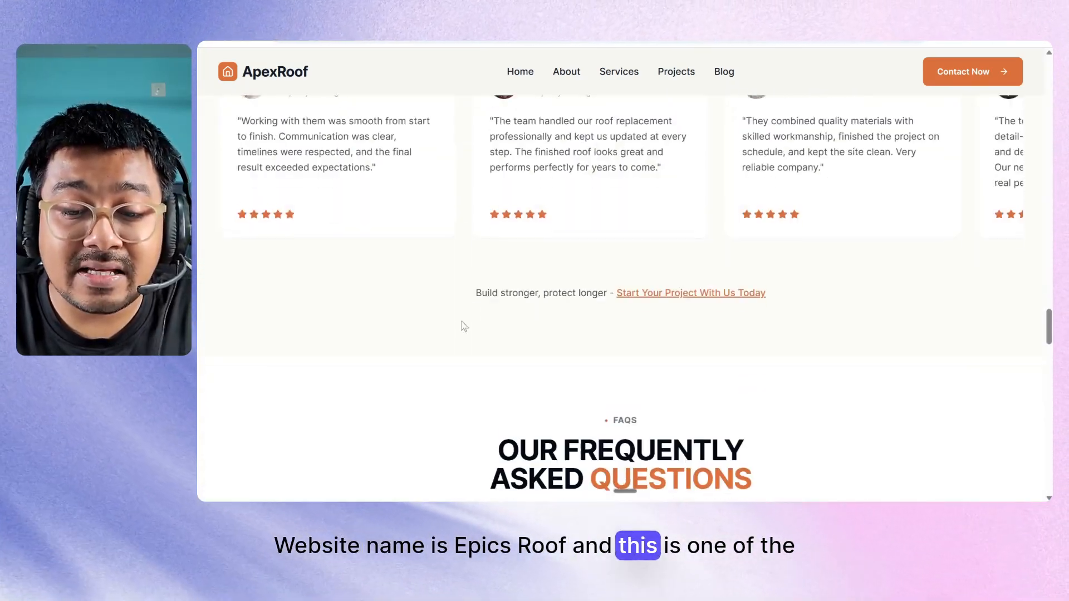
scroll(463, 323, "up", 20)
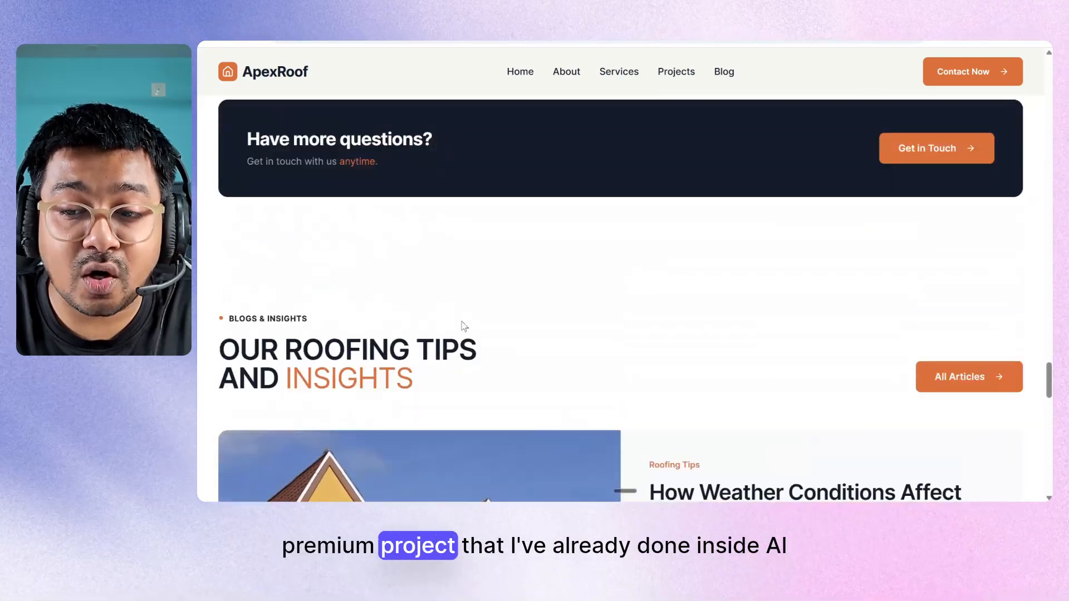
scroll(463, 322, "up", 10)
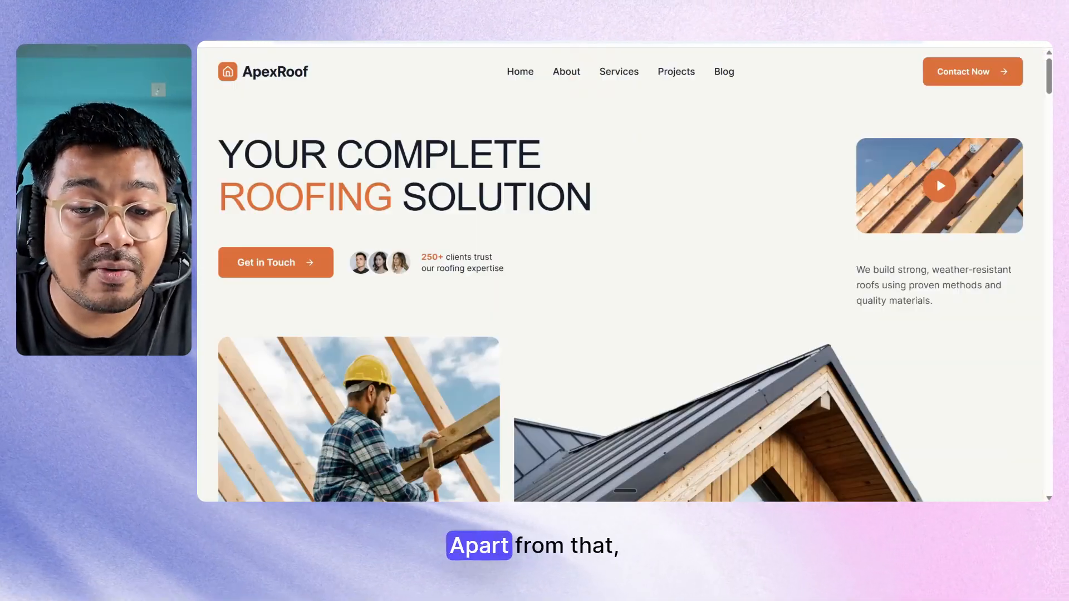
scroll(477, 274, "down", 10)
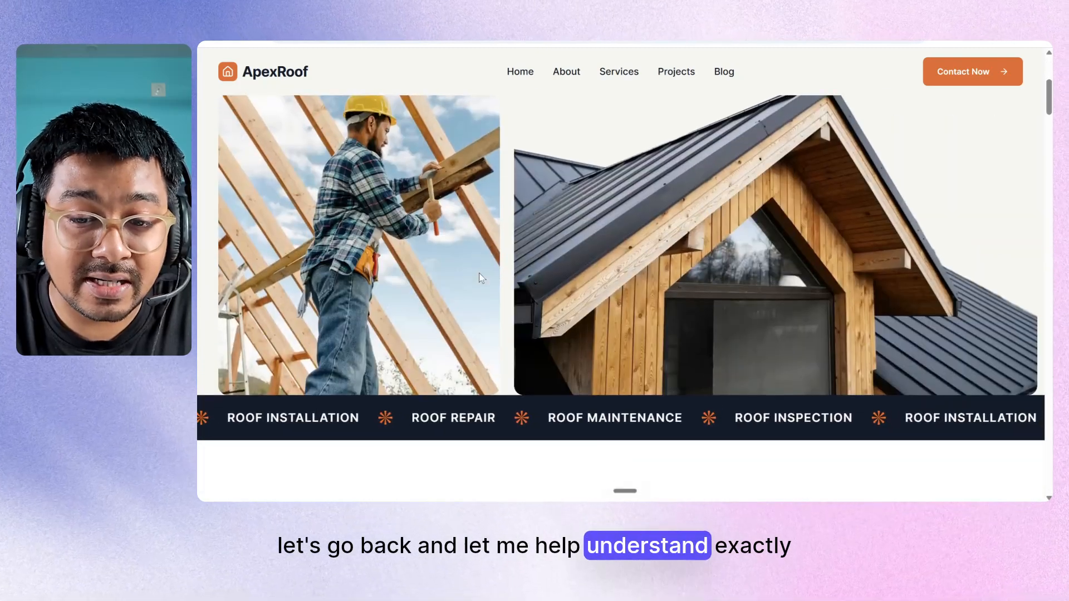
scroll(480, 276, "up", 10)
Step: Return to HighLevel, enter the ApexRoof site's vibepreview.com preview link as the exact URL and train the page
left_click(482, 41)
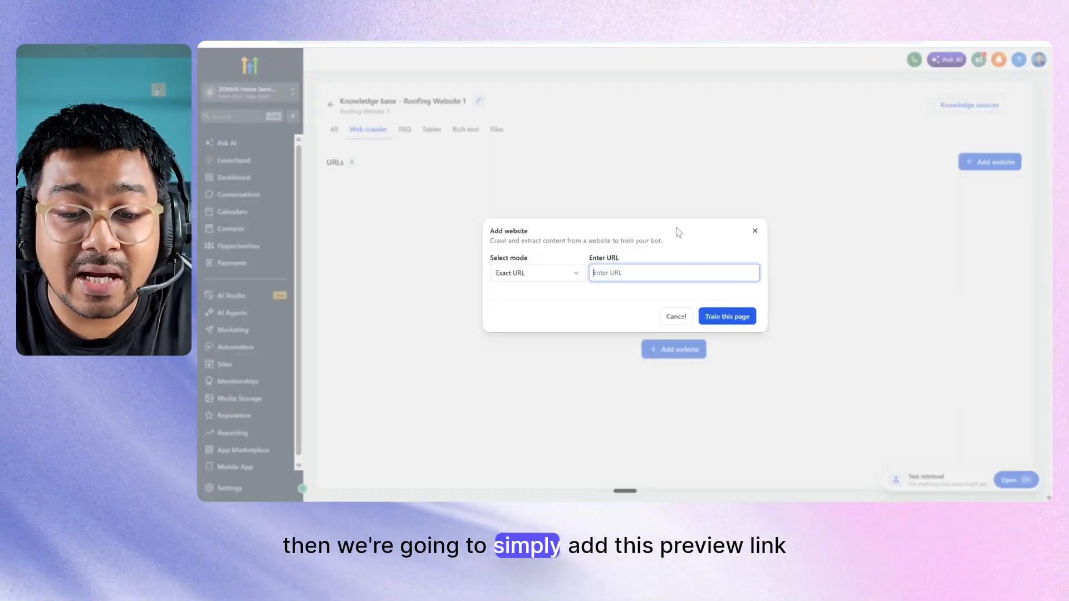
key("ctrl+v")
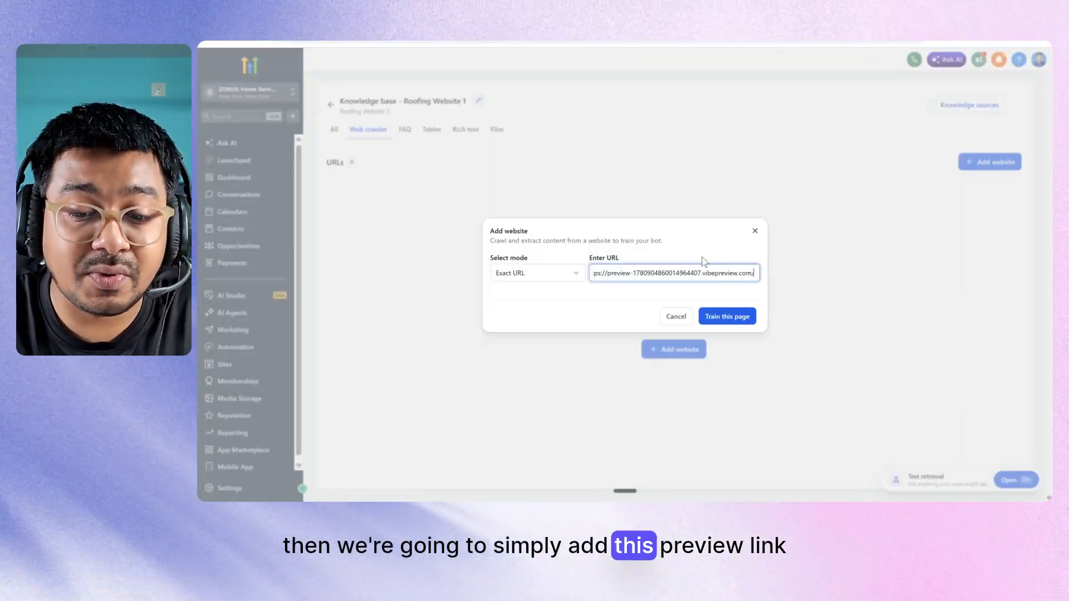
left_click(720, 319)
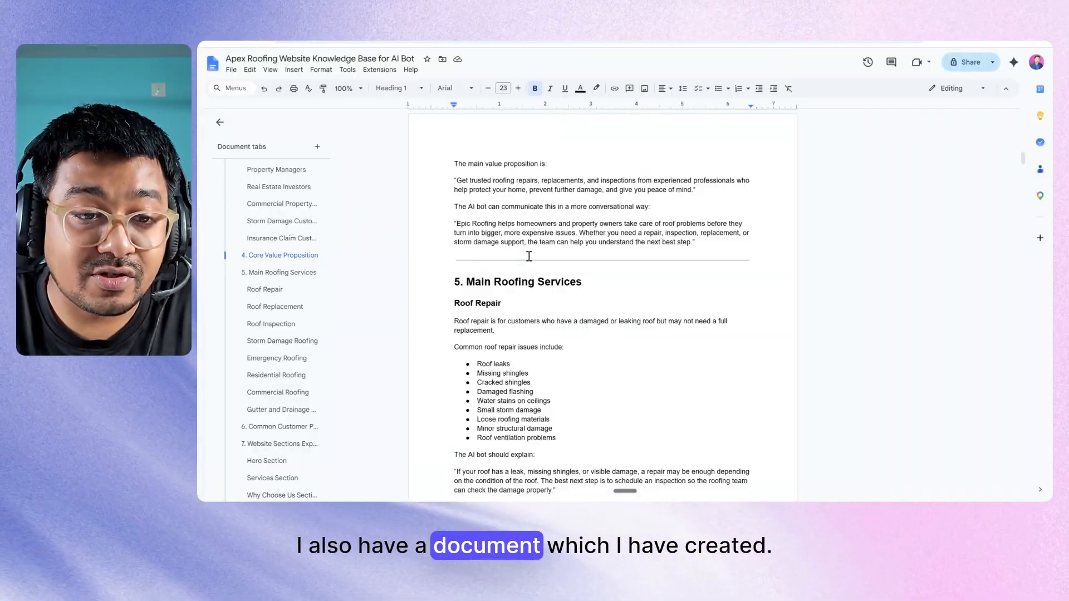
Step: Examine the Apex Roofing knowledge base document from the business overview and website purpose through customer types, value proposition and main roofing services
scroll(529, 256, "up", 2)
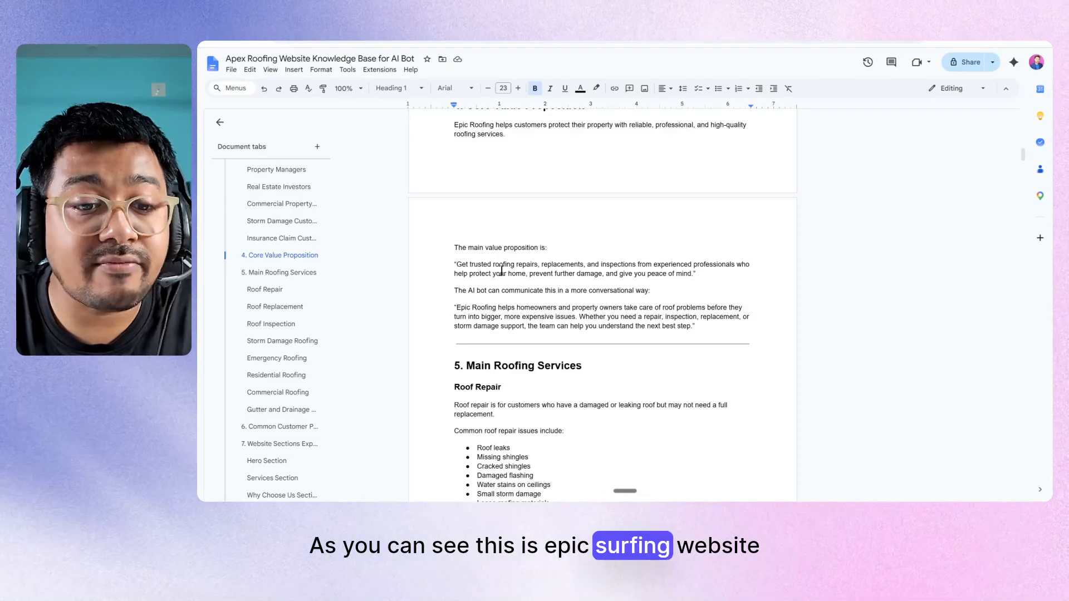
scroll(501, 271, "up", 1)
scroll(501, 272, "up", 10)
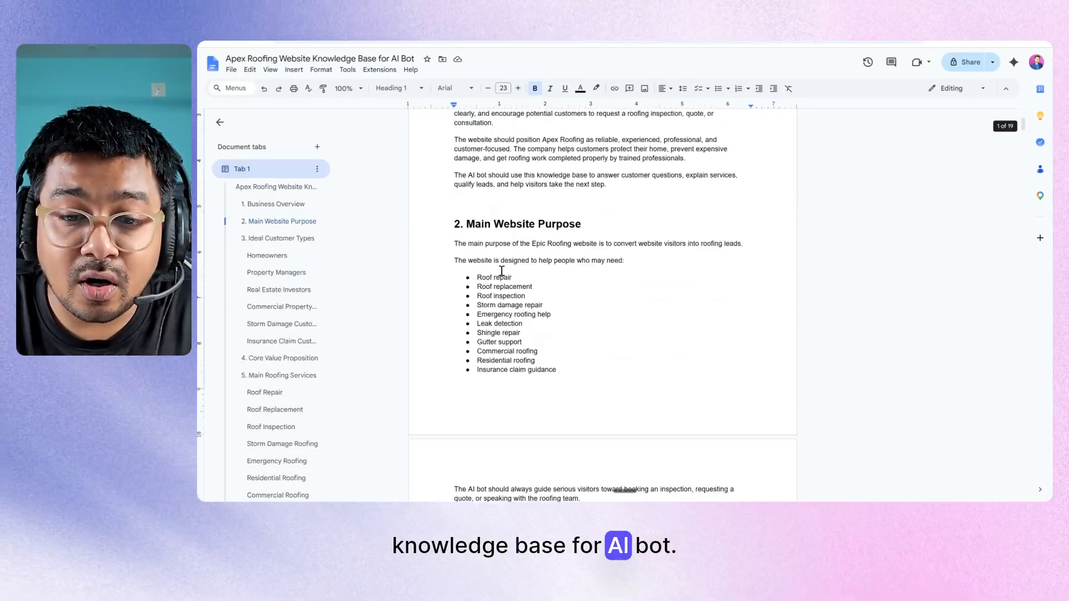
scroll(501, 271, "down", 8)
scroll(501, 272, "down", 12)
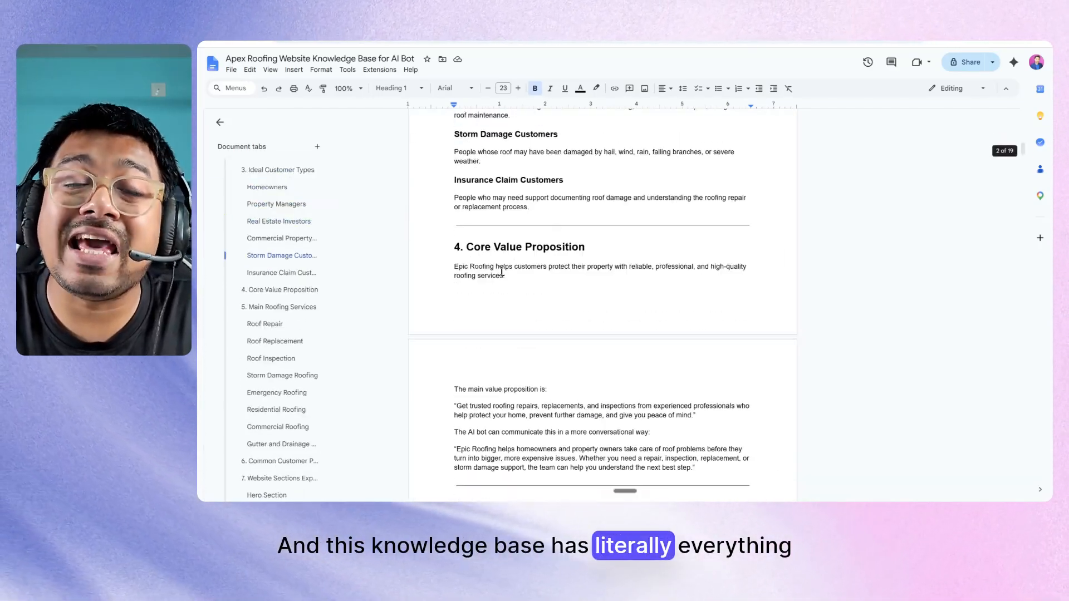
scroll(501, 271, "up", 20)
scroll(501, 271, "down", 2)
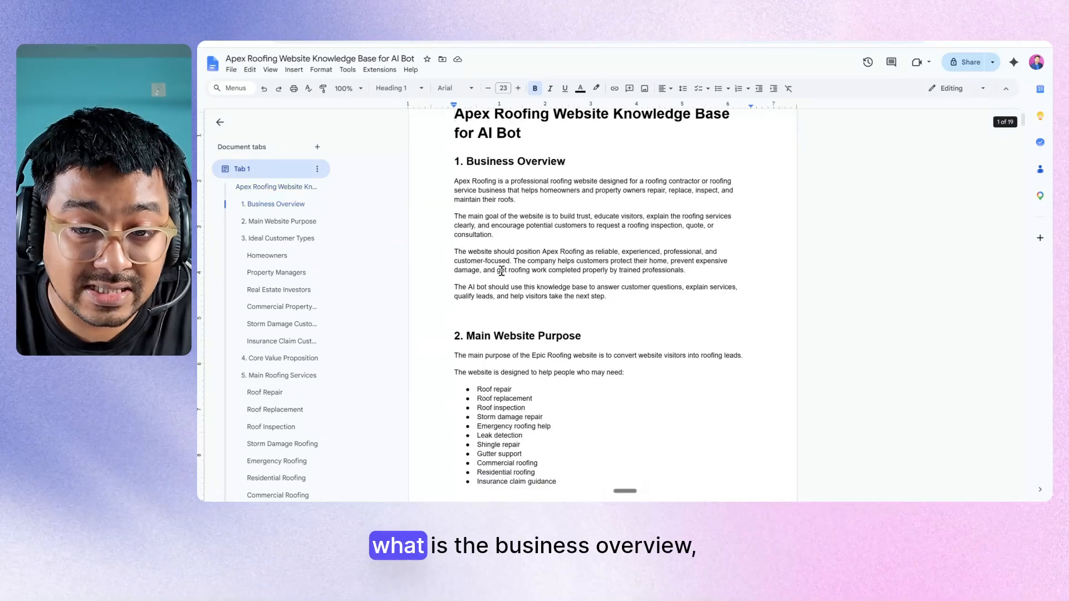
scroll(502, 271, "down", 4)
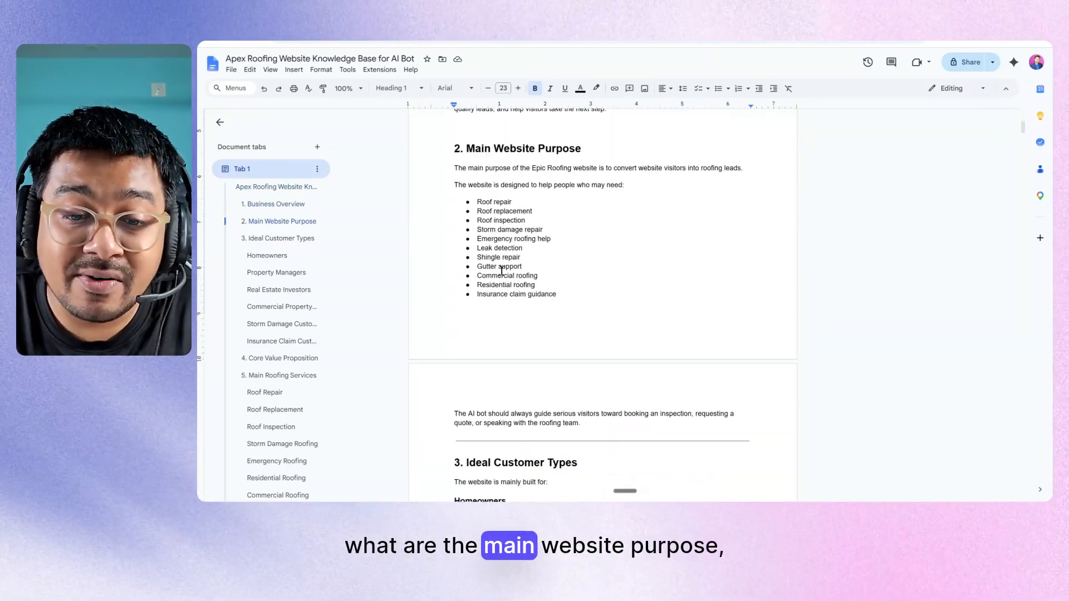
scroll(501, 272, "down", 5)
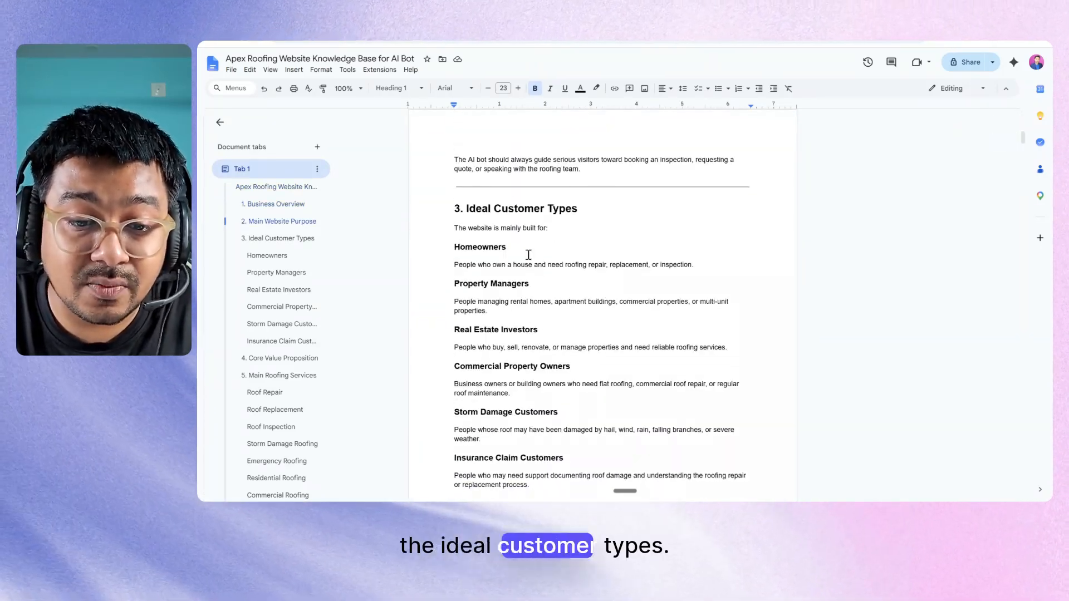
scroll(528, 254, "up", 4)
scroll(532, 251, "down", 10)
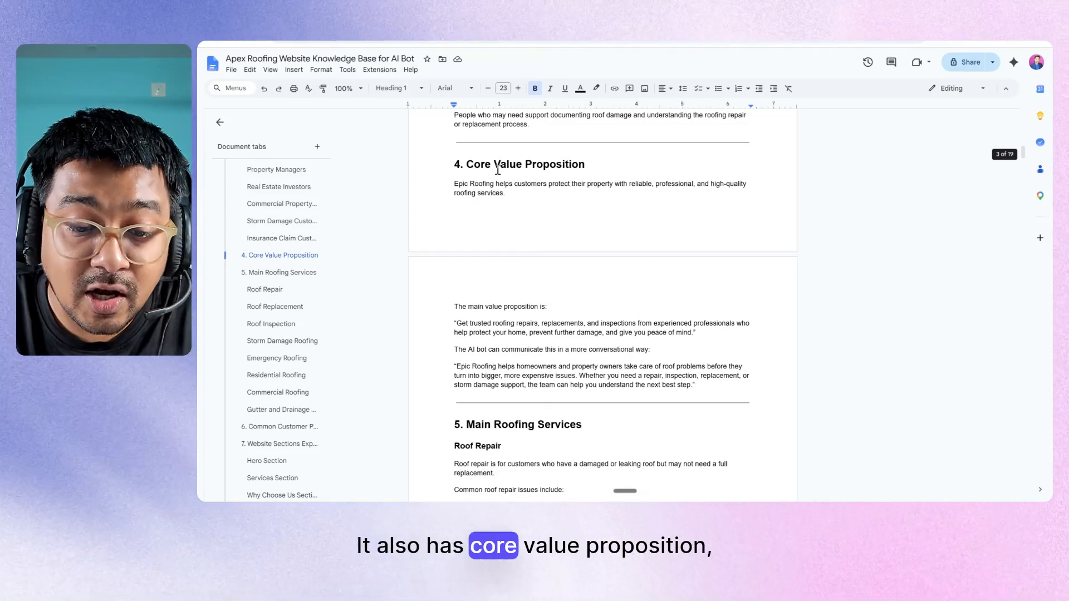
scroll(560, 211, "down", 4)
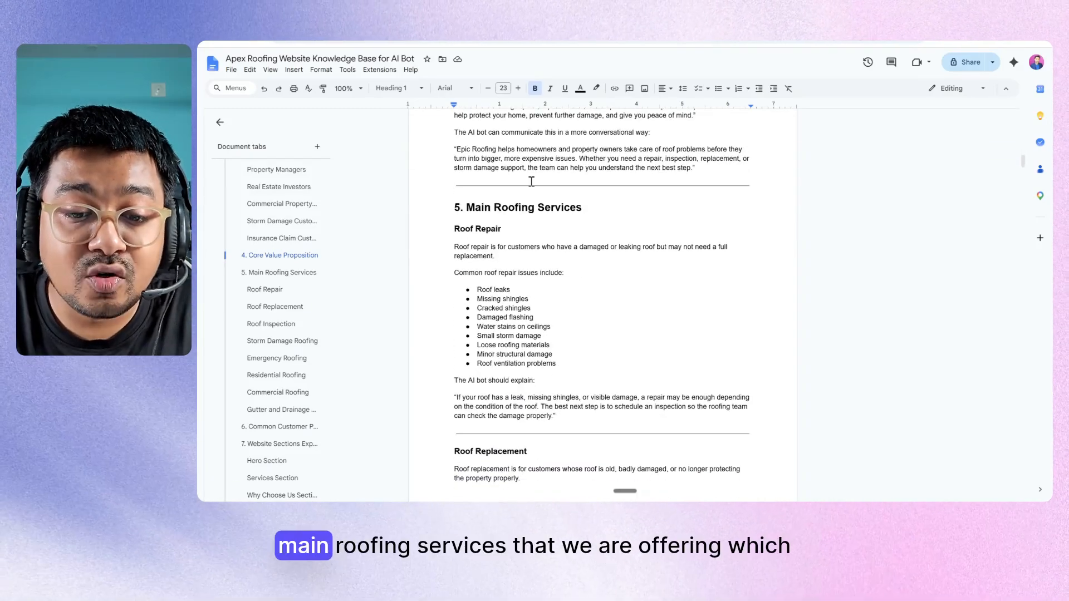
scroll(584, 264, "down", 5)
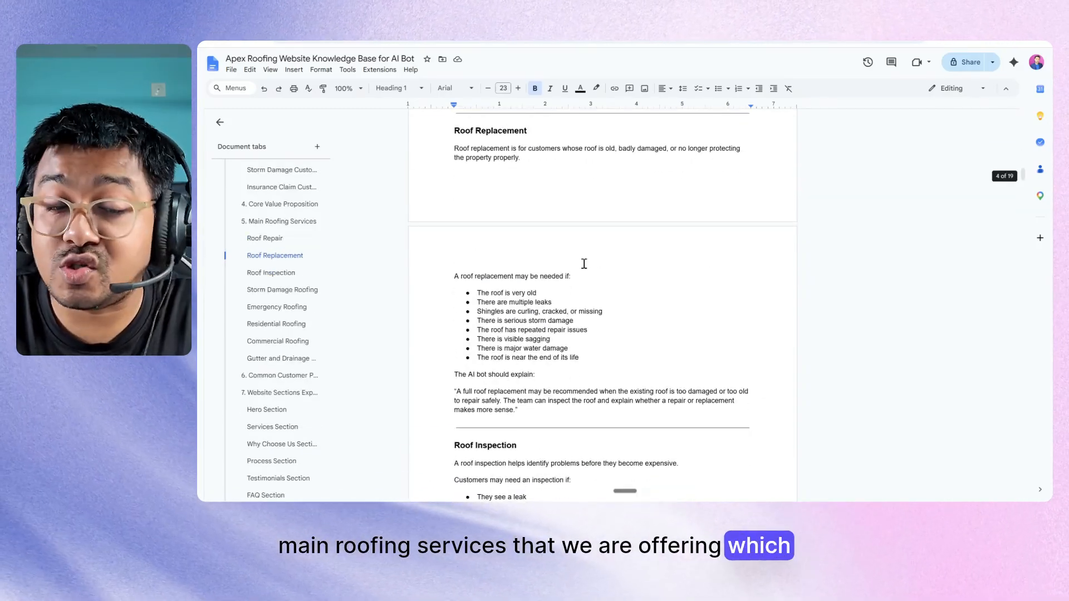
scroll(584, 264, "down", 2)
scroll(585, 264, "down", 20)
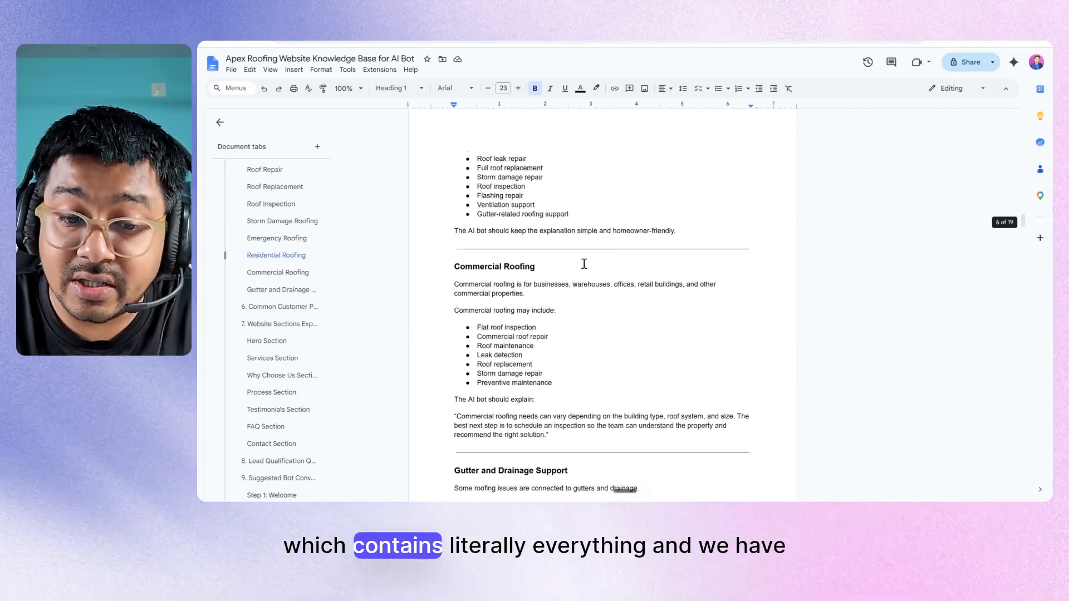
Step: Review the document's sections on customer pain points, website sections, lead qualification and suggested bot conversation flow, ending back at its beginning
scroll(584, 264, "down", 6)
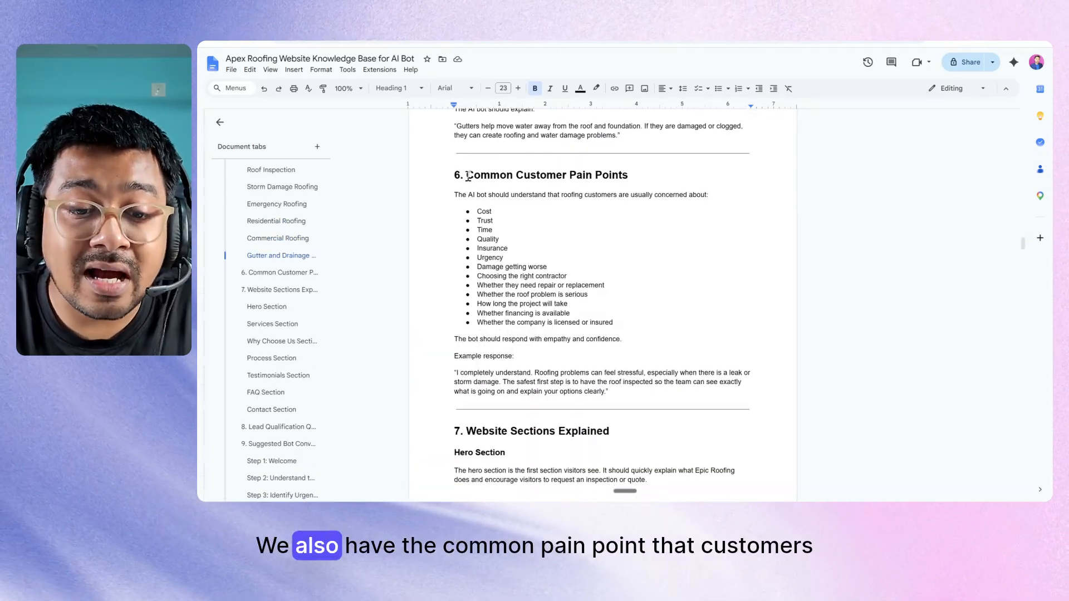
left_click_drag(466, 175, 600, 175)
scroll(513, 307, "down", 3)
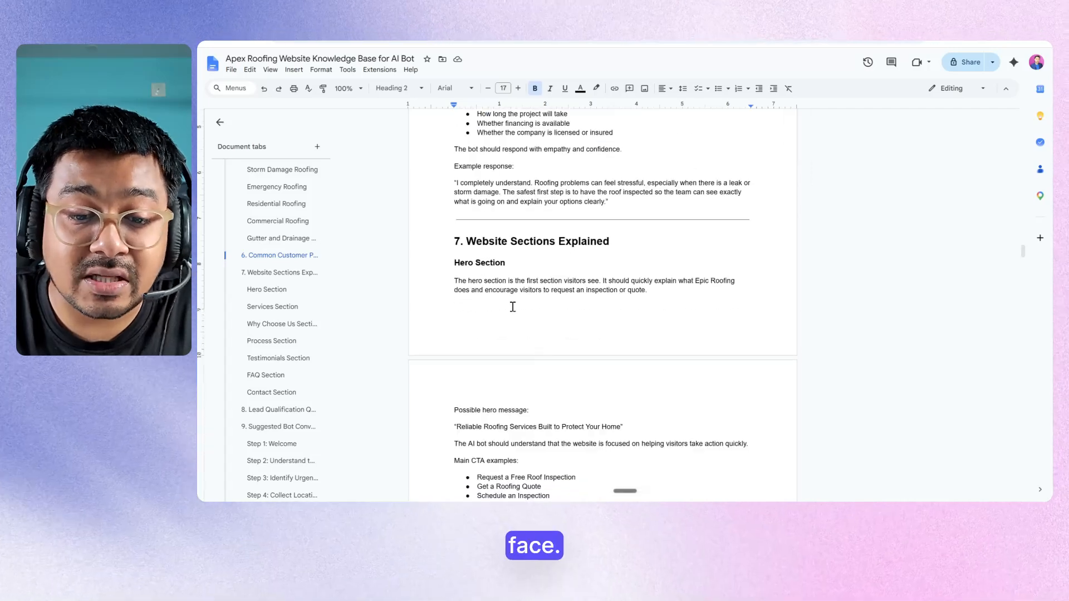
left_click_drag(466, 243, 634, 246)
scroll(635, 250, "down", 10)
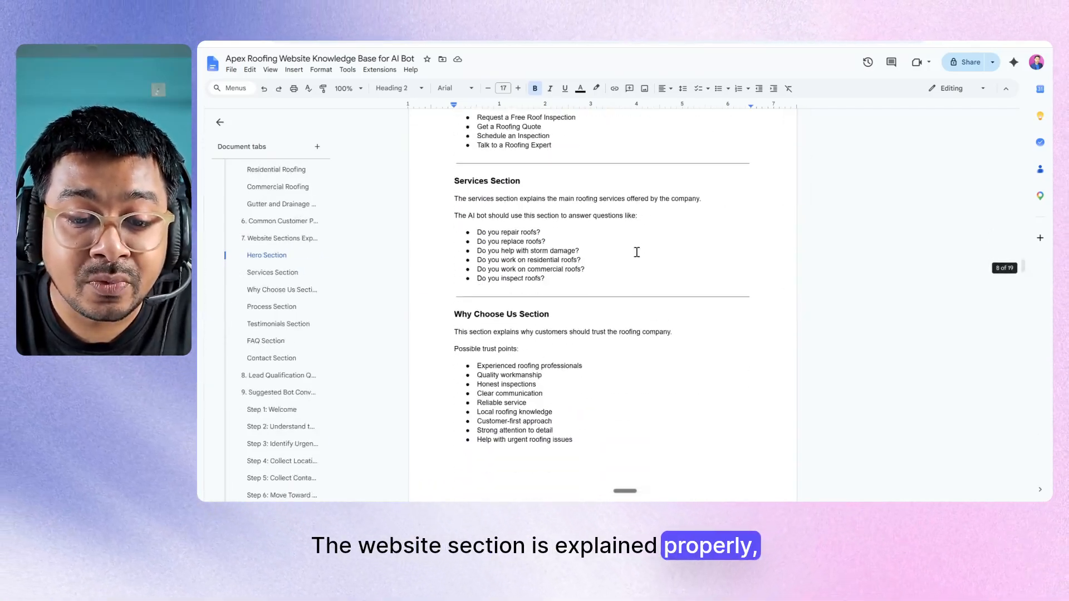
scroll(636, 252, "down", 15)
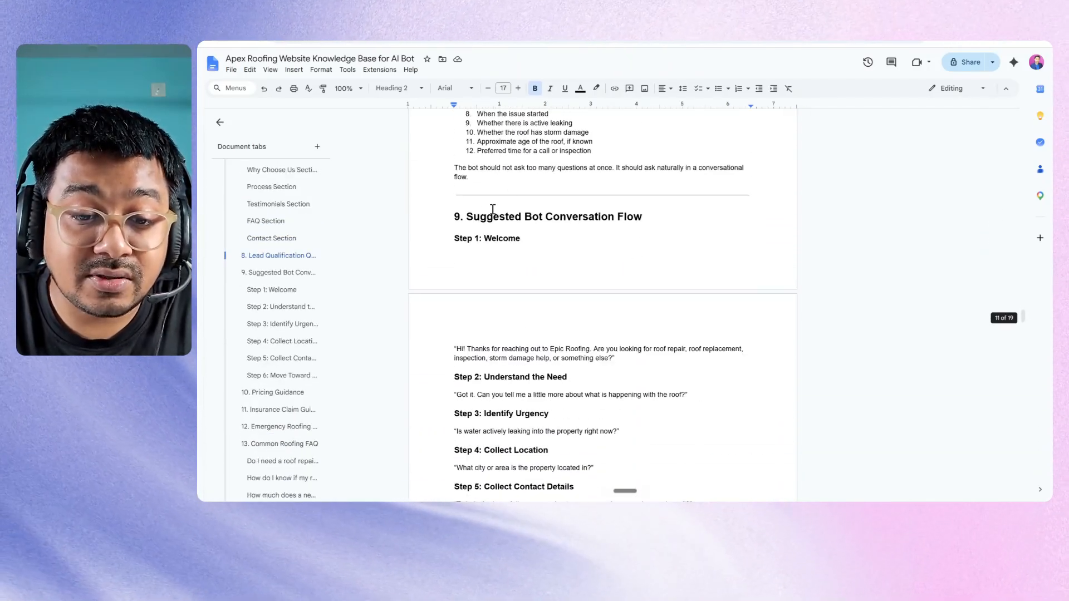
left_click_drag(465, 217, 645, 220)
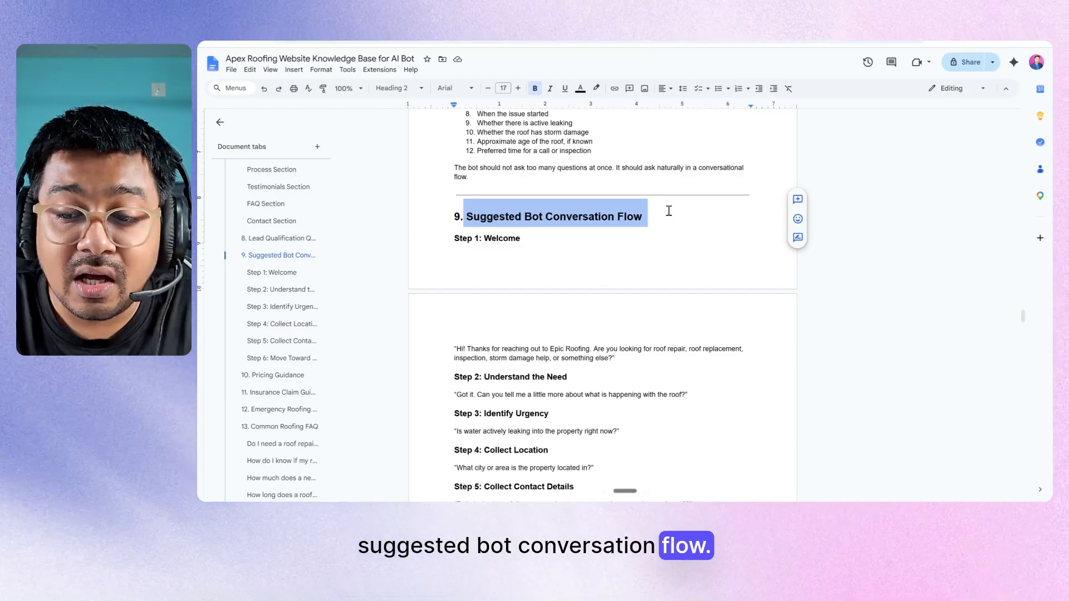
scroll(669, 210, "down", 10)
scroll(668, 210, "up", 20)
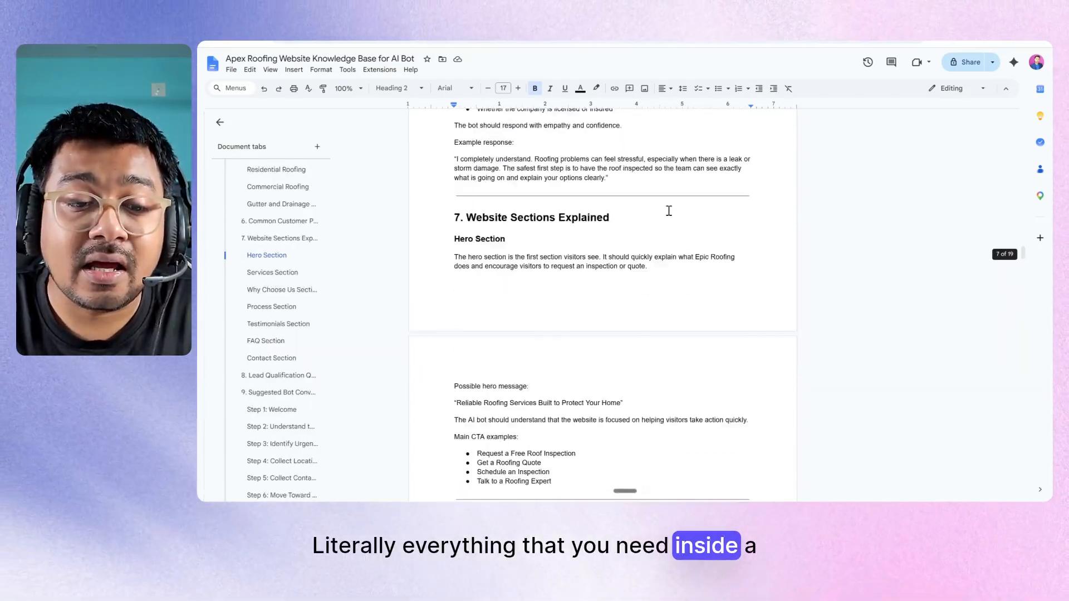
scroll(668, 210, "up", 20)
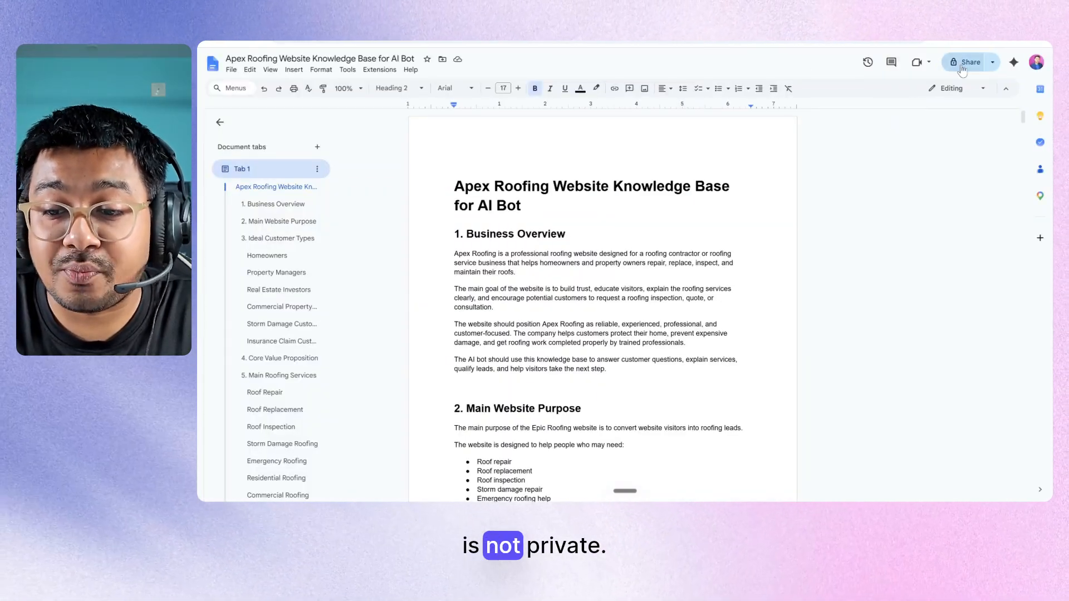
Step: Share the document with anyone with the link as Editor and copy its link
left_click(961, 68)
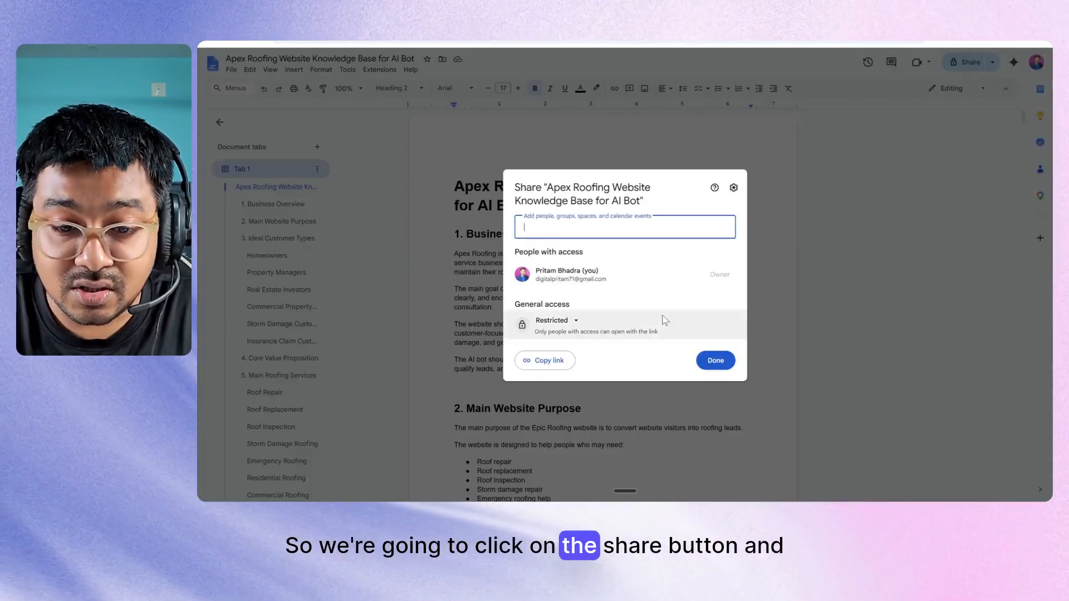
left_click(552, 326)
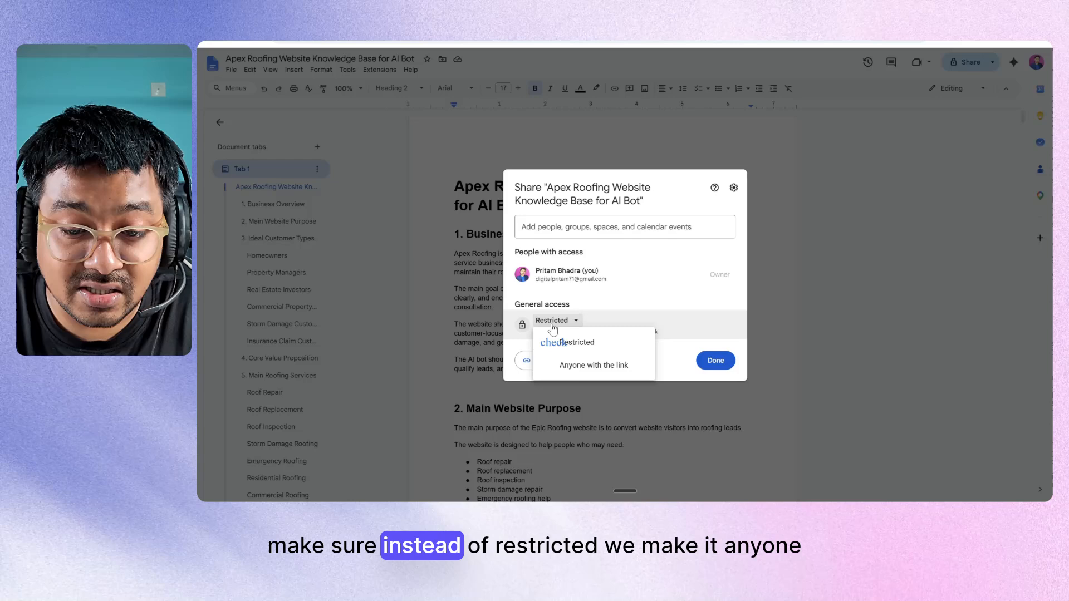
left_click(568, 364)
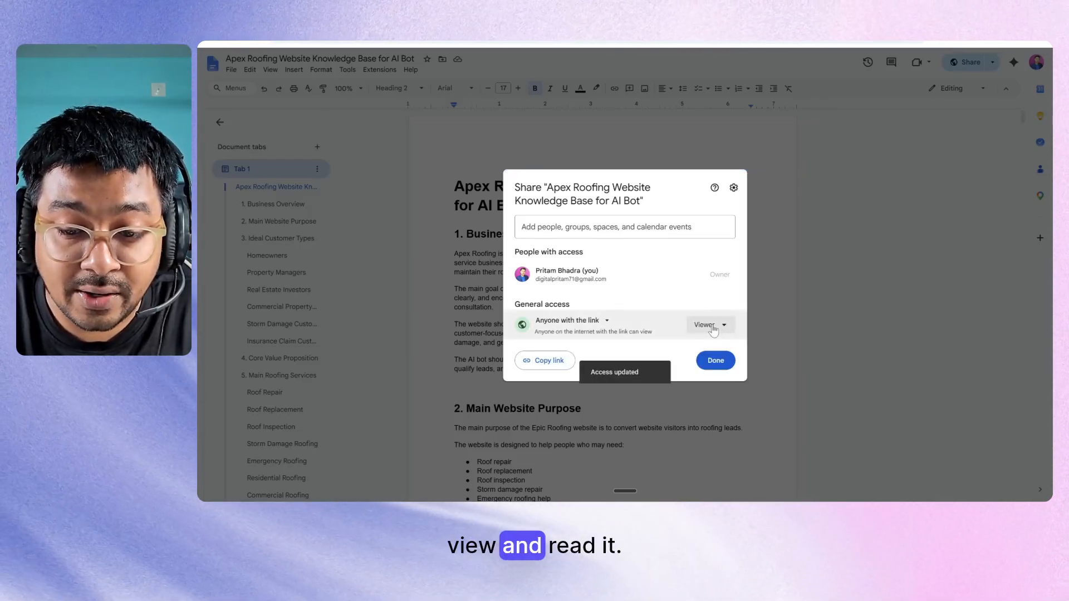
left_click(706, 325)
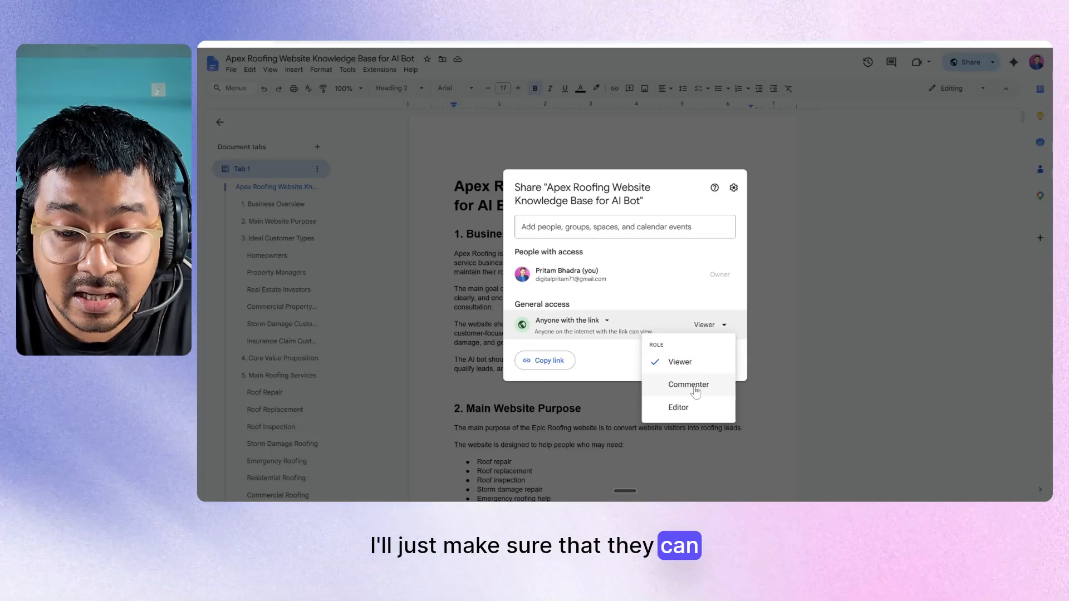
left_click(680, 408)
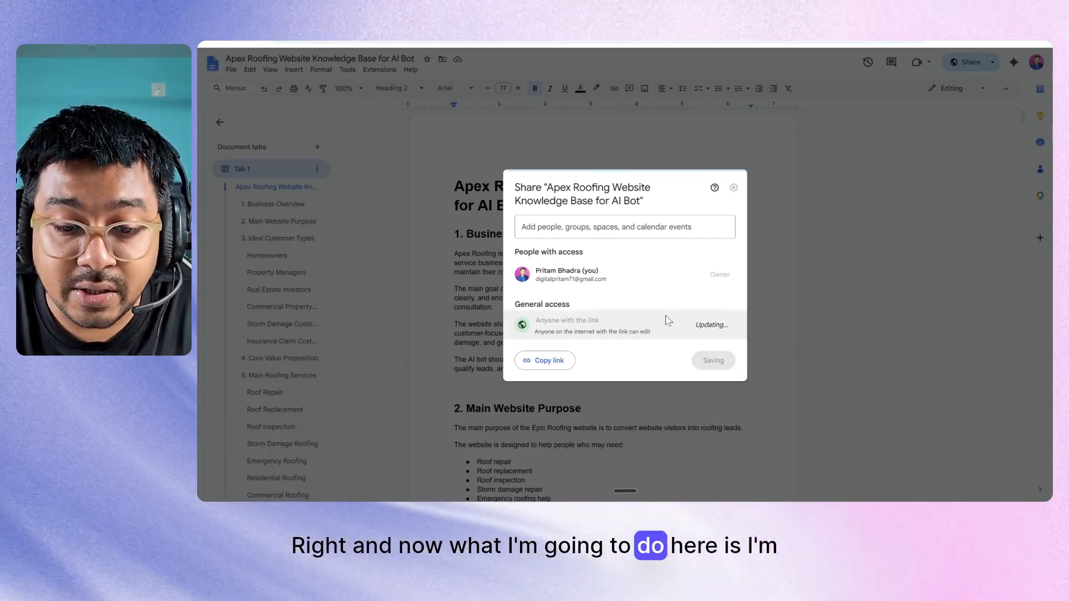
left_click(558, 363)
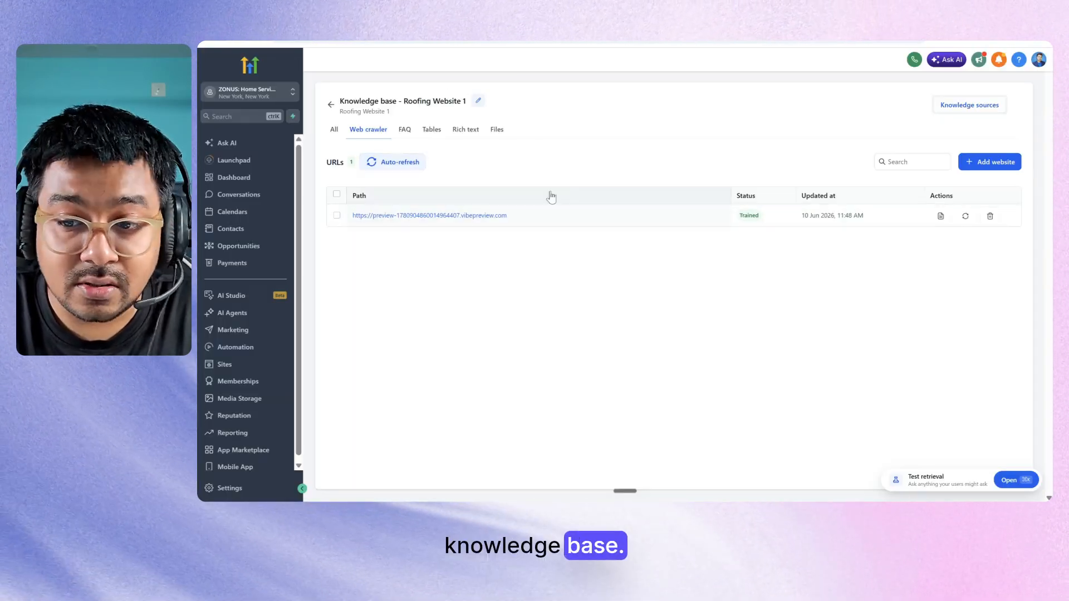
Step: In HighLevel, add the copied Google Docs link as another web crawler source in Exact URL mode and train the page
left_click(981, 165)
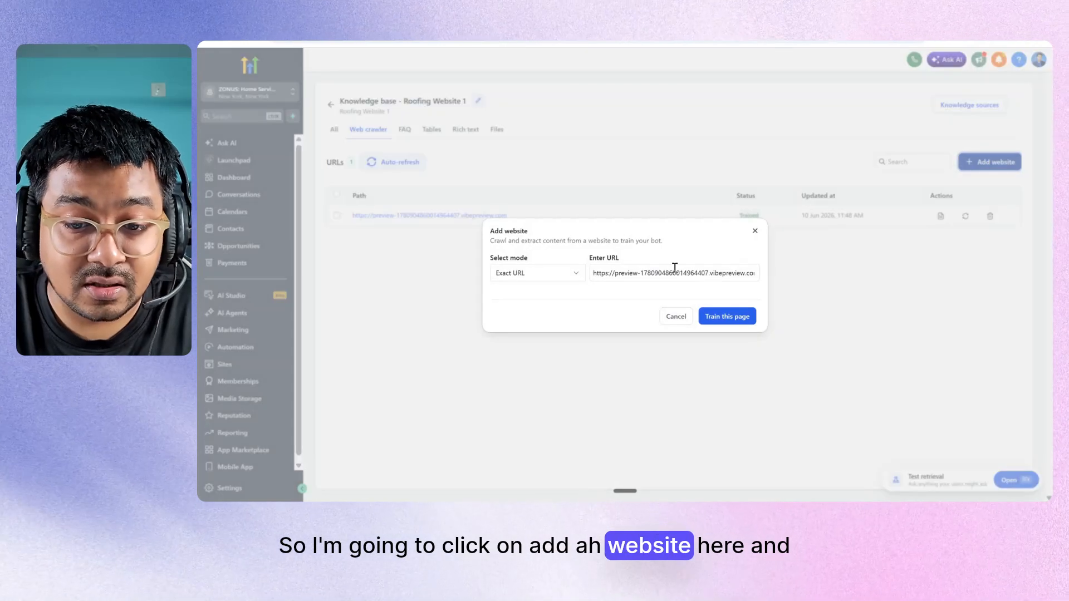
key("ctrl+a")
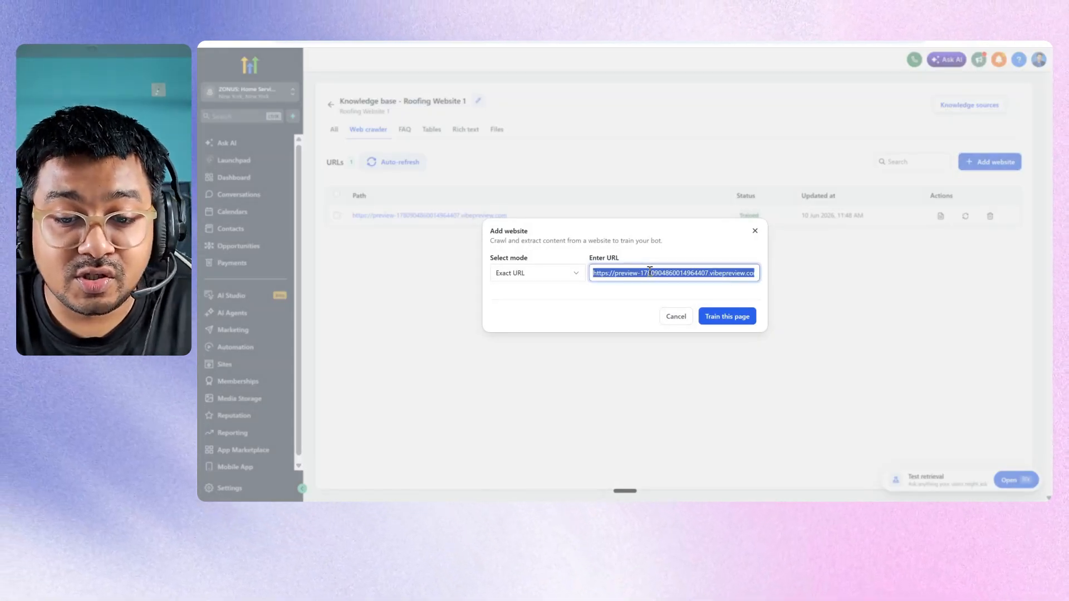
key("ctrl+v")
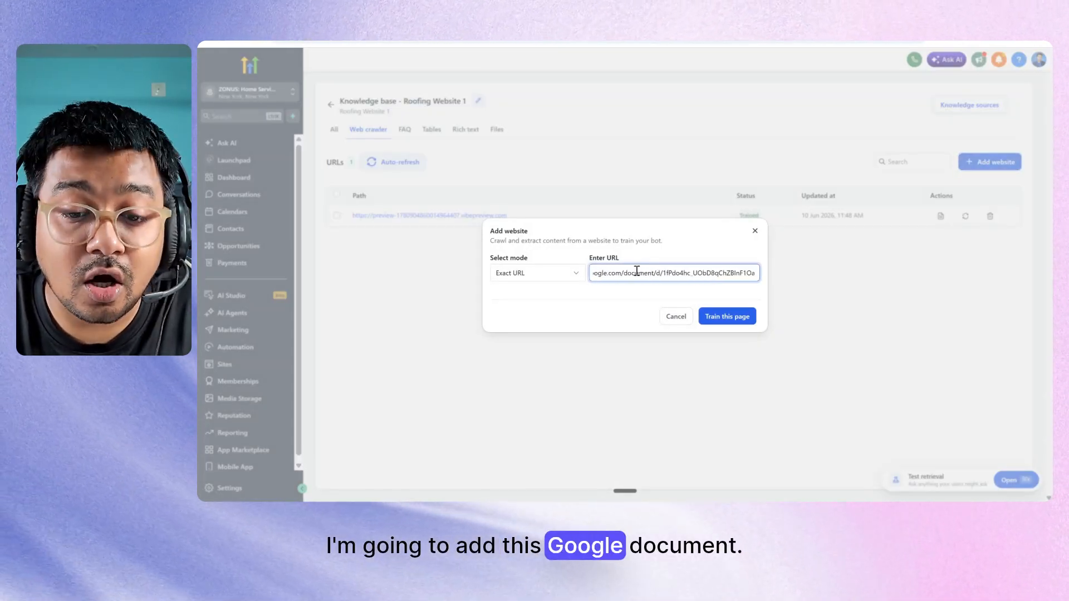
scroll(637, 271, "left", 2)
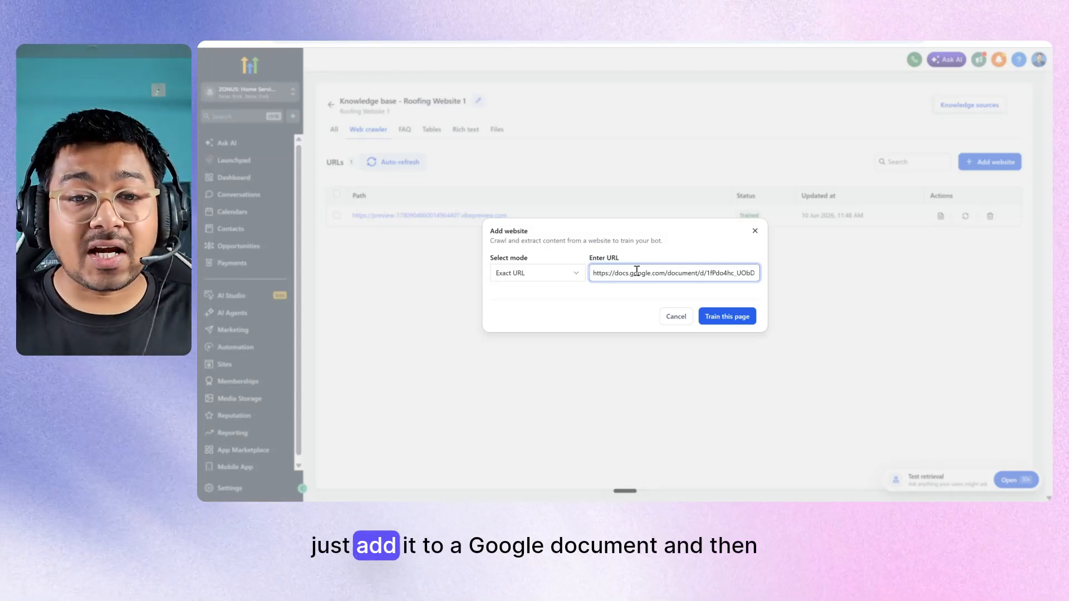
left_click(718, 317)
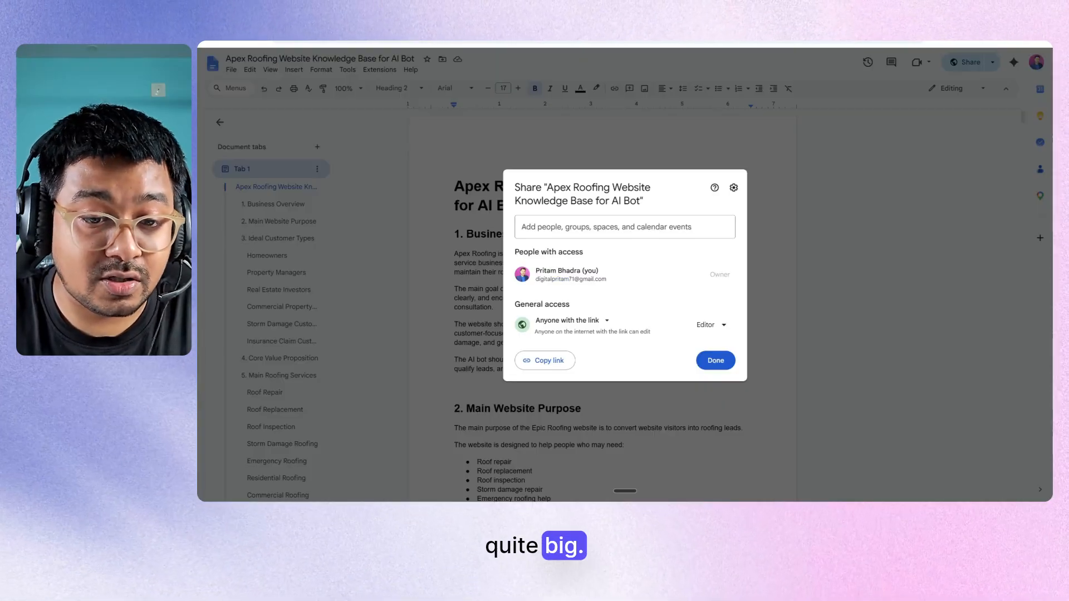
Step: Close the document's sharing settings, check how long the document is, and return to HighLevel to check its training status
left_click(734, 142)
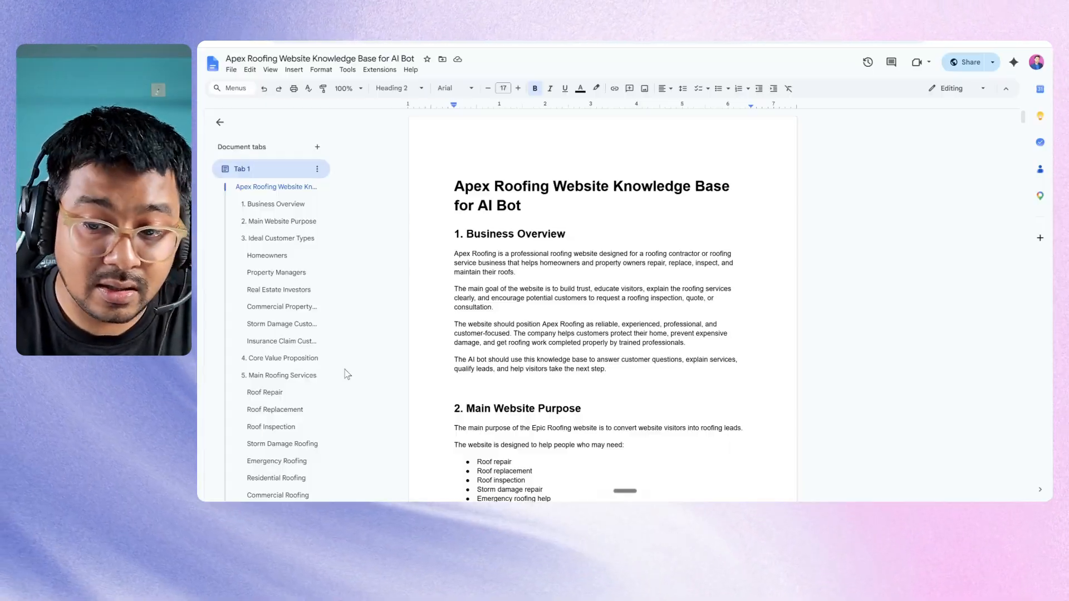
scroll(346, 374, "down", 10)
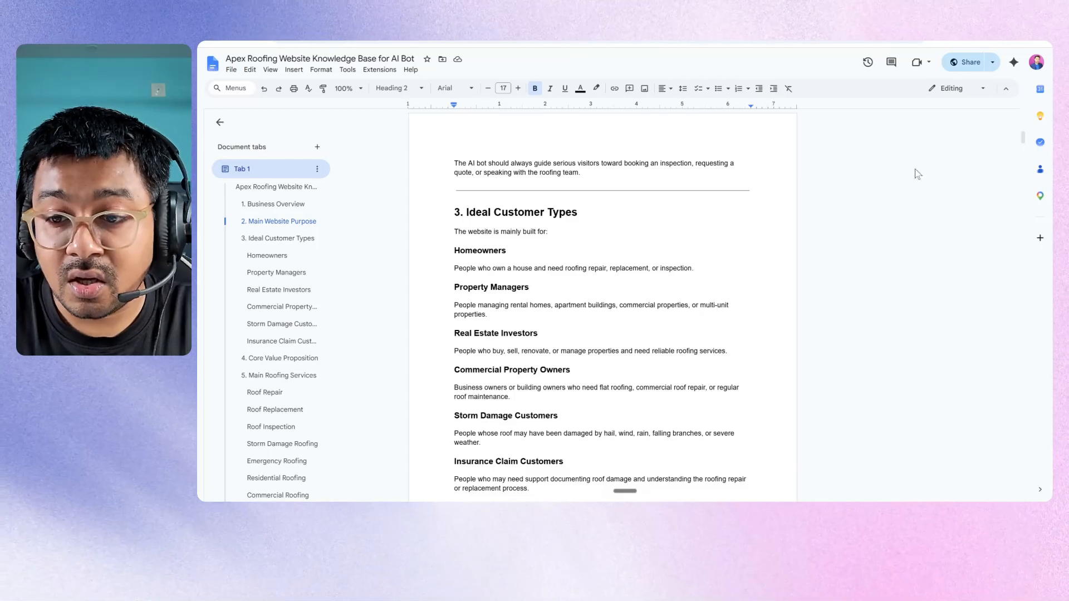
scroll(790, 188, "up", 10)
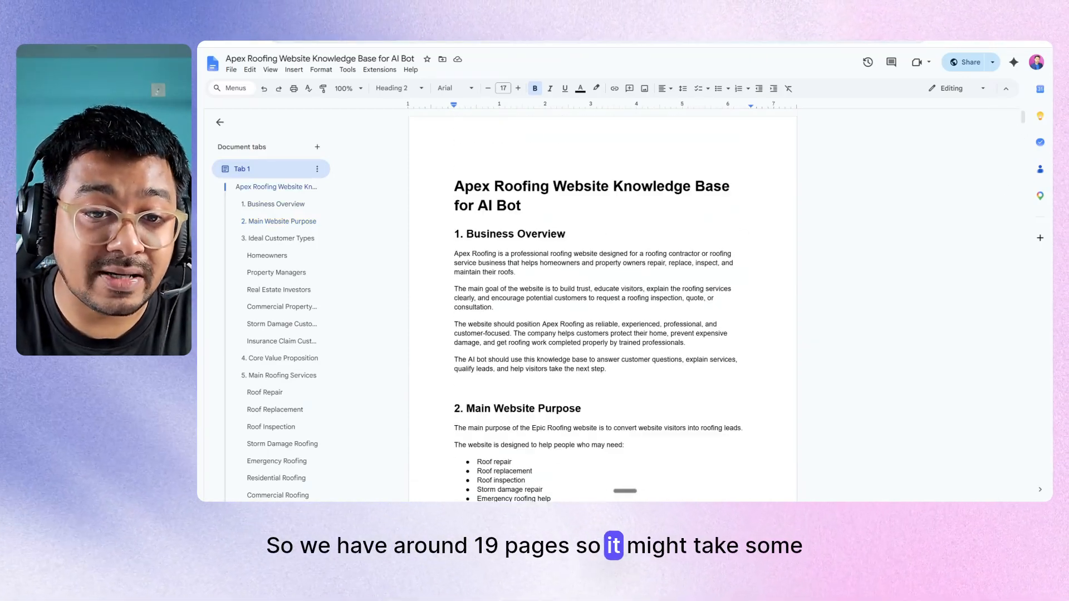
key("ctrl+Tab")
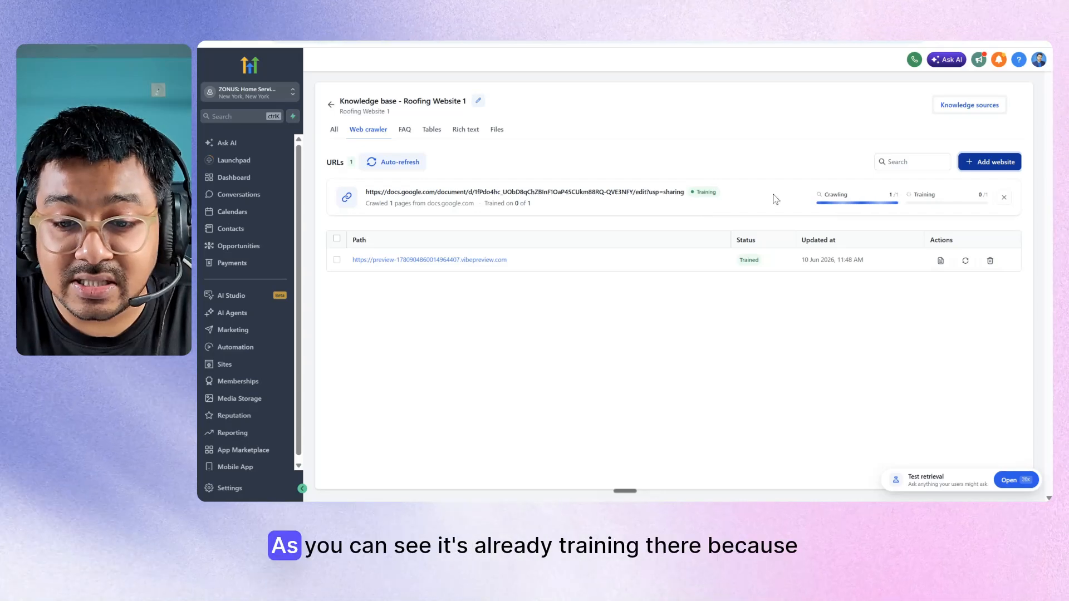
left_click_drag(693, 191, 718, 199)
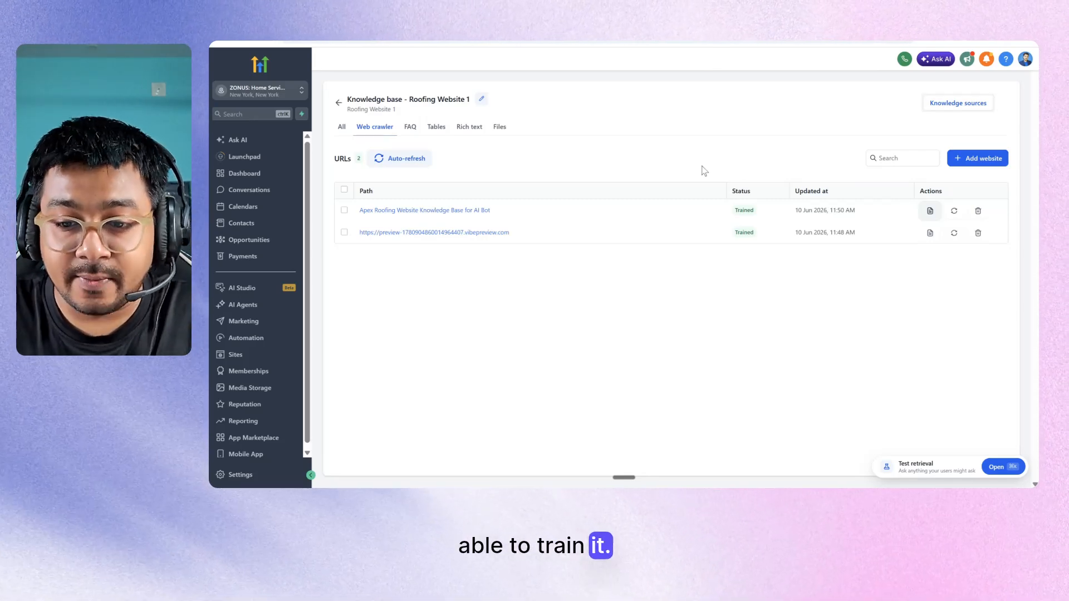
Step: Open the data scraped from the ApexRoof preview website and read through it to the end
left_click(929, 233)
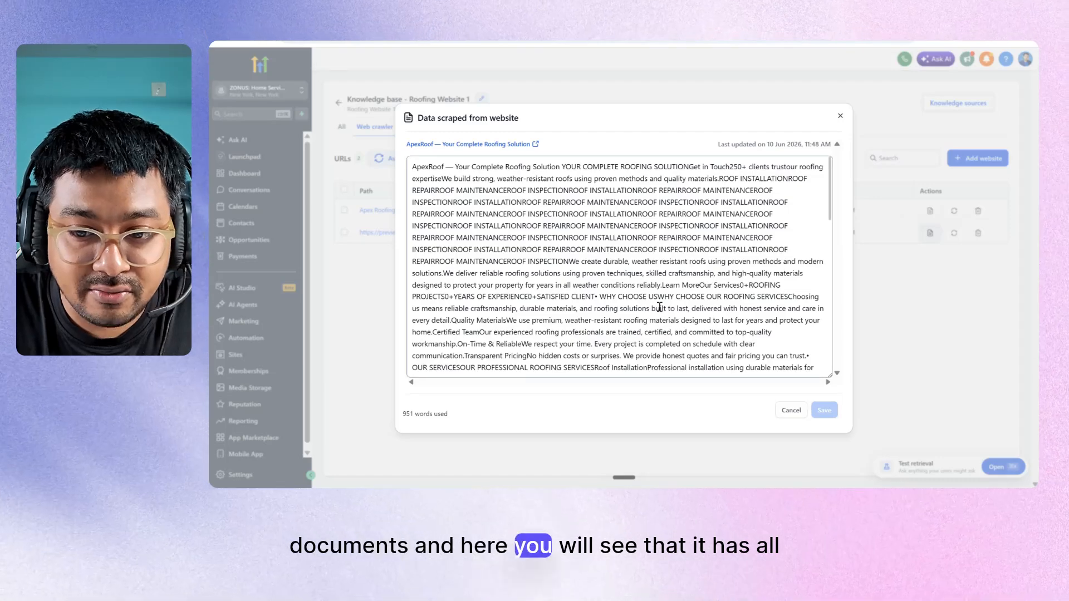
scroll(658, 305, "down", 10)
scroll(633, 256, "down", 3)
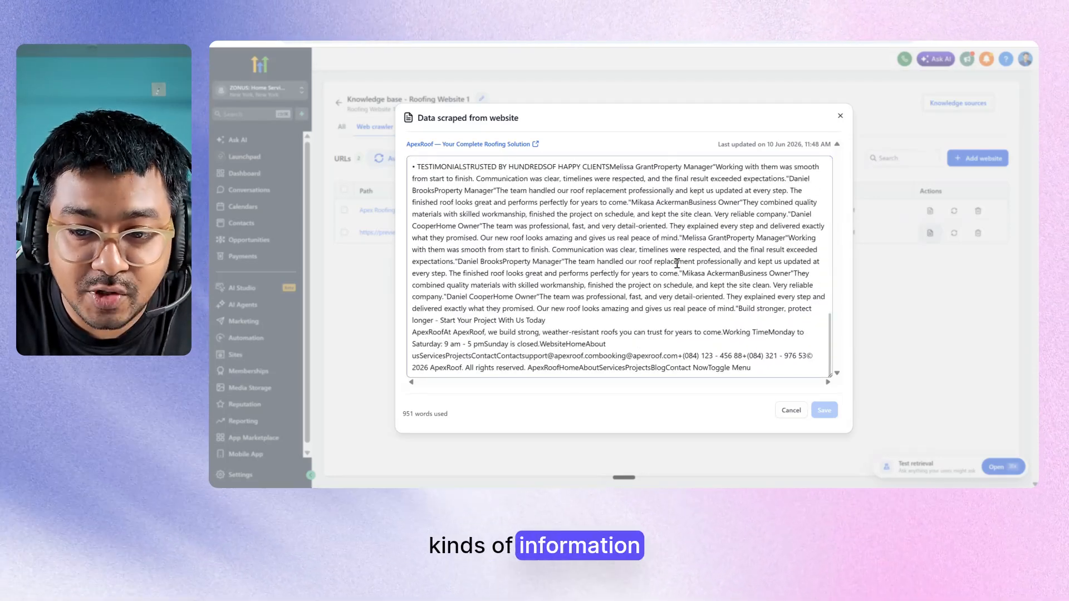
Step: Close the website's scraped data, open the data scraped from the Apex Roofing Google document, read through it to the end and close it
left_click(840, 119)
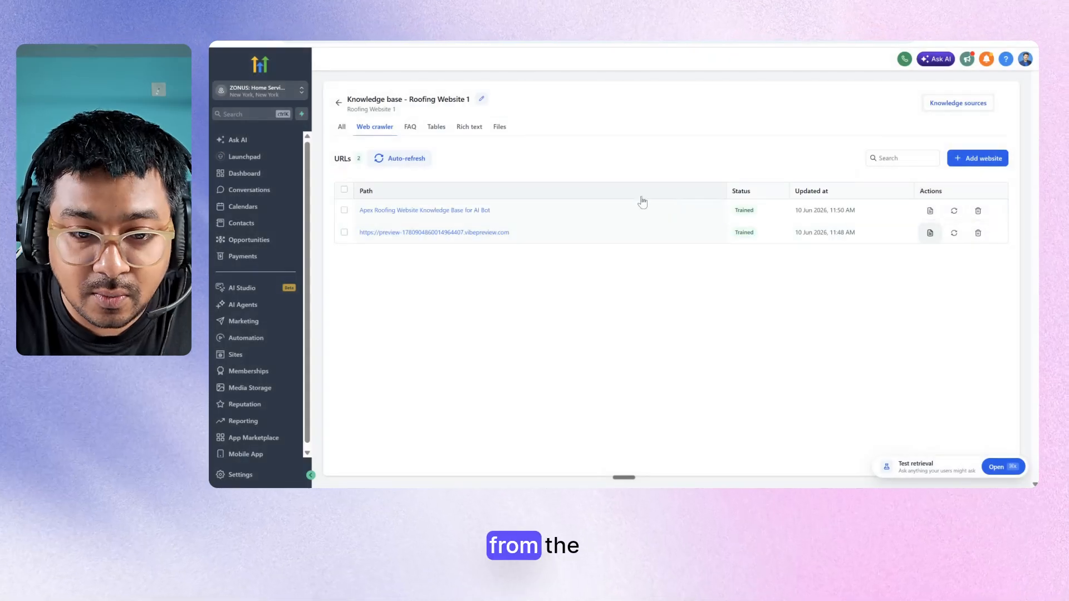
left_click(928, 211)
scroll(671, 265, "down", 15)
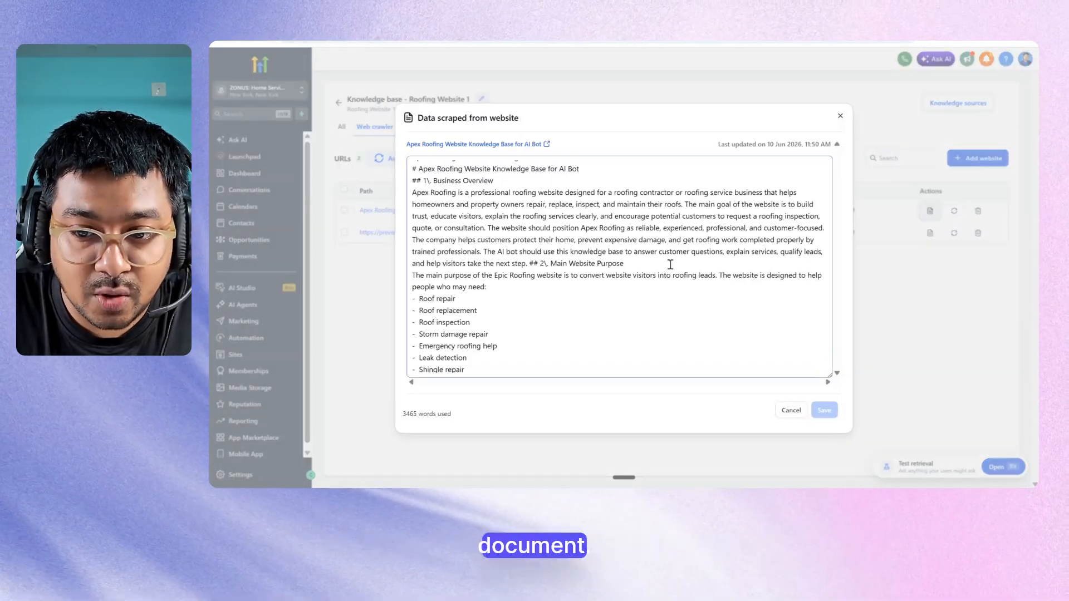
scroll(670, 265, "down", 15)
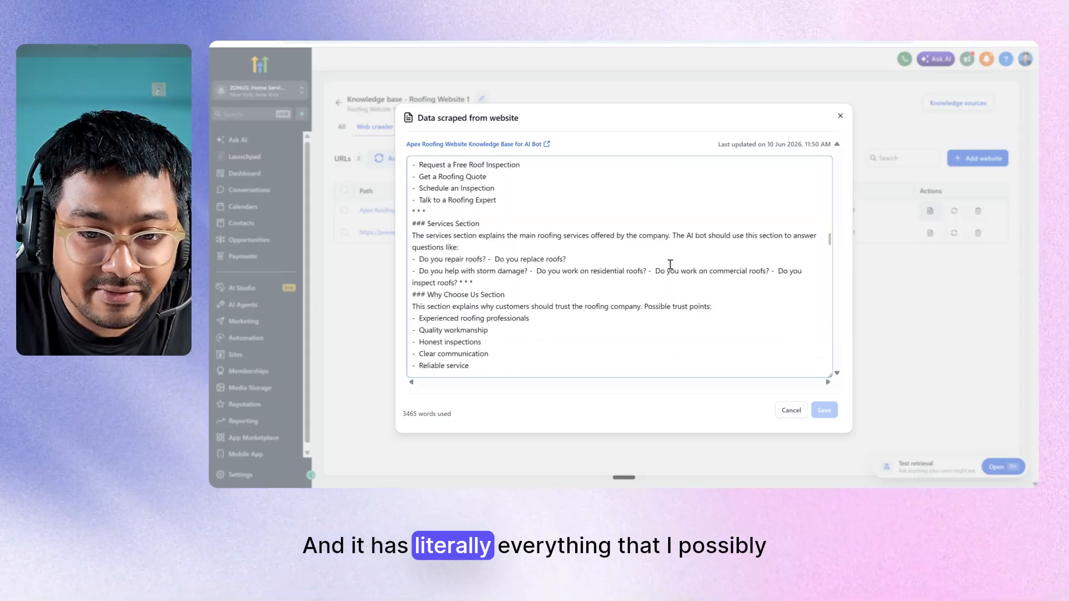
scroll(670, 264, "down", 20)
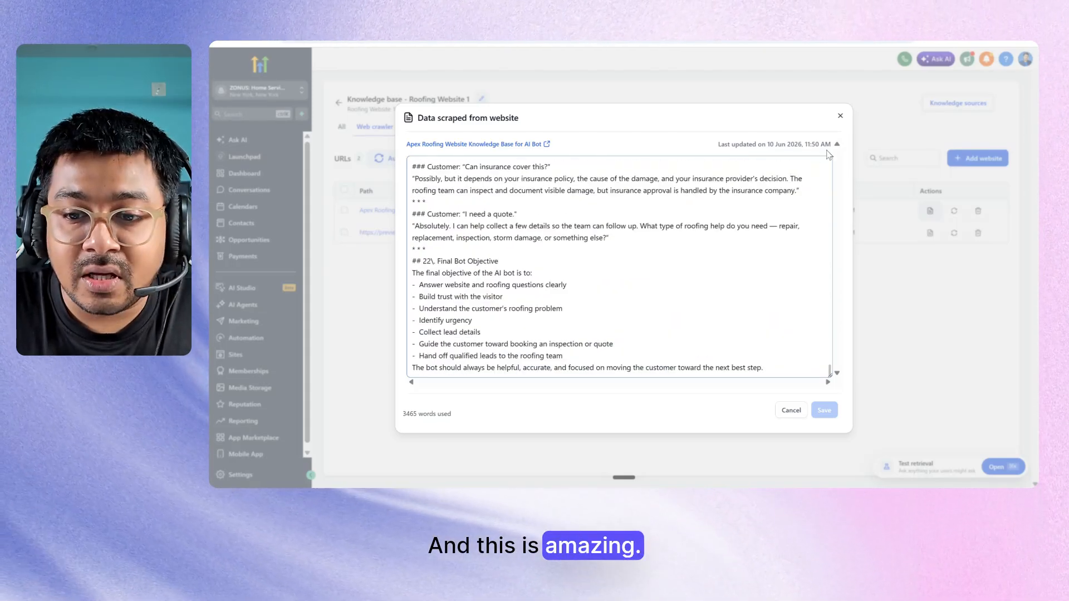
left_click(840, 116)
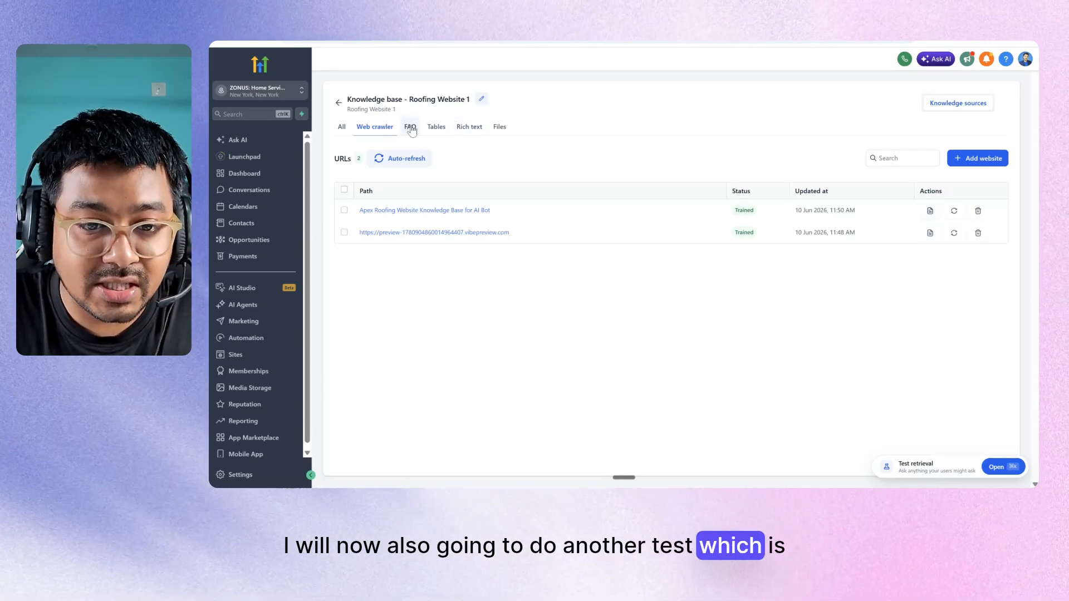
Step: Open the knowledge base's FAQ section, switch to ChatGPT and submit "Give me five important FAQs that people might have questions to"
left_click(410, 128)
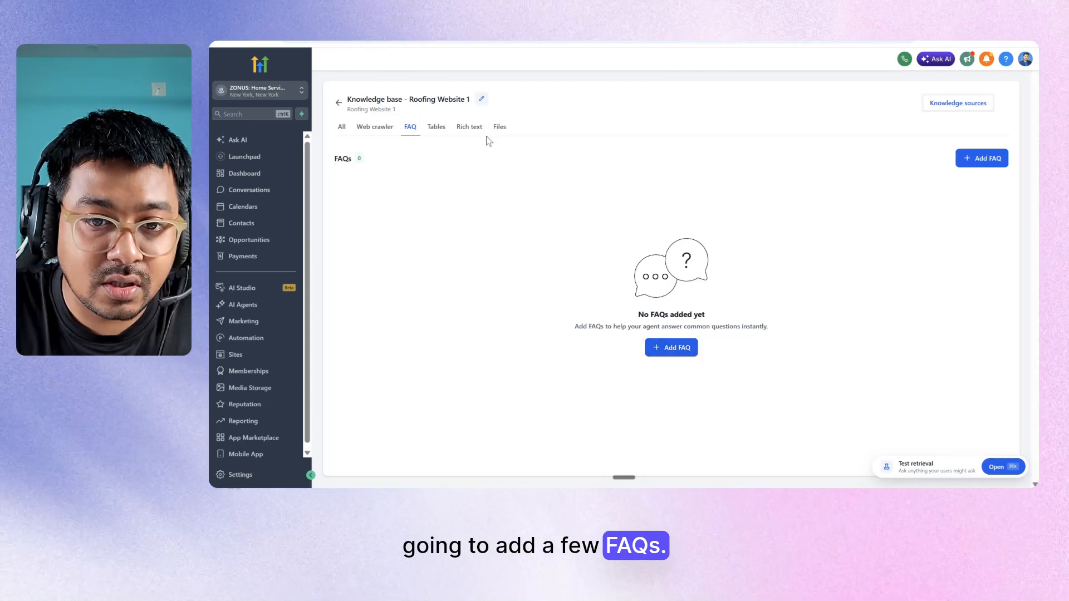
left_click(479, 42)
scroll(574, 188, "down", 6)
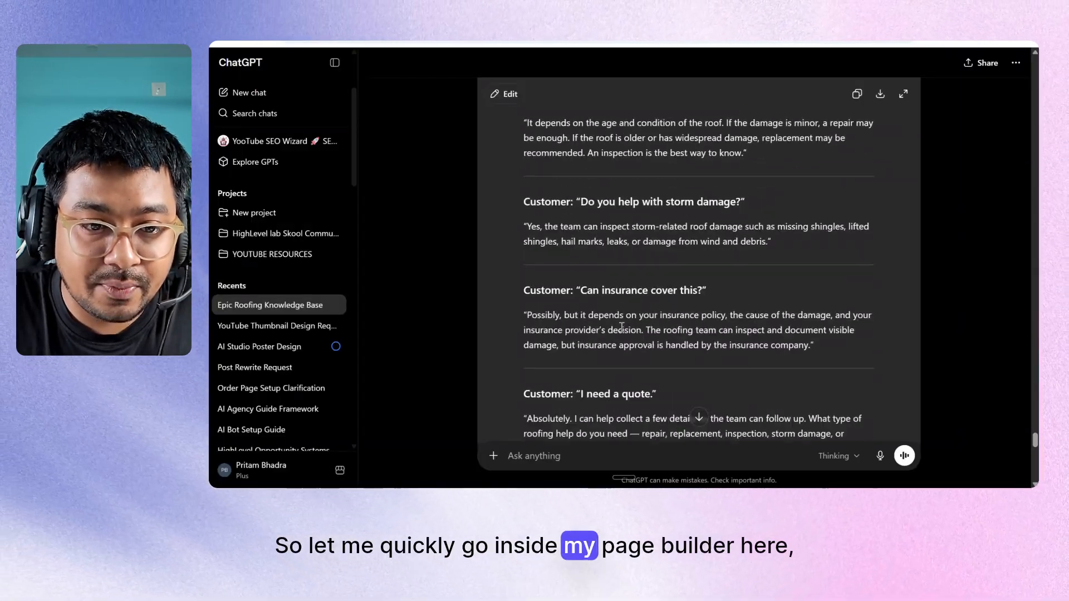
left_click(335, 63)
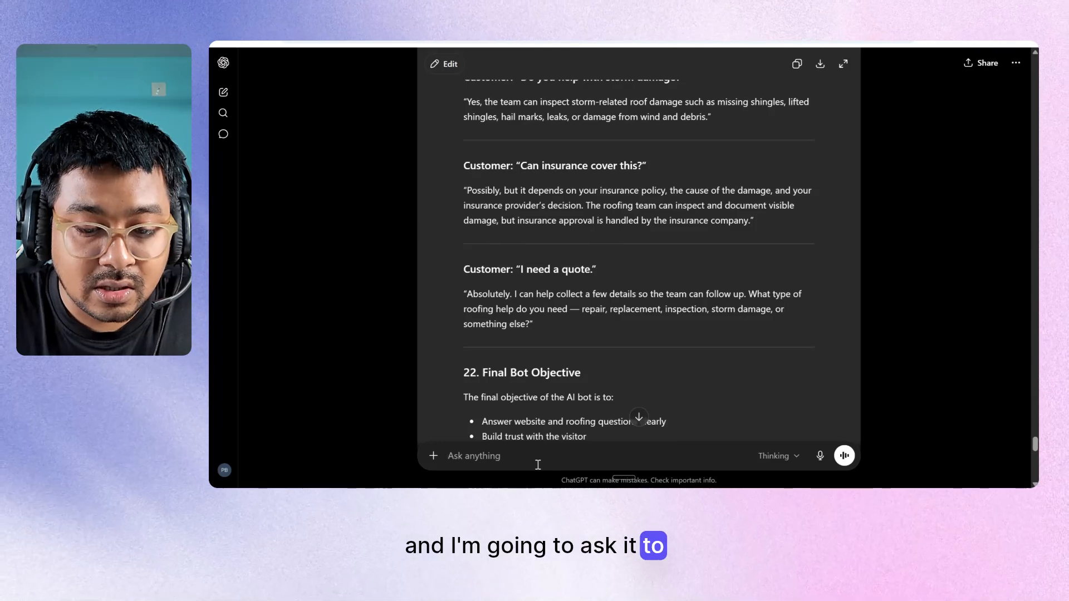
key("ctrl+super")
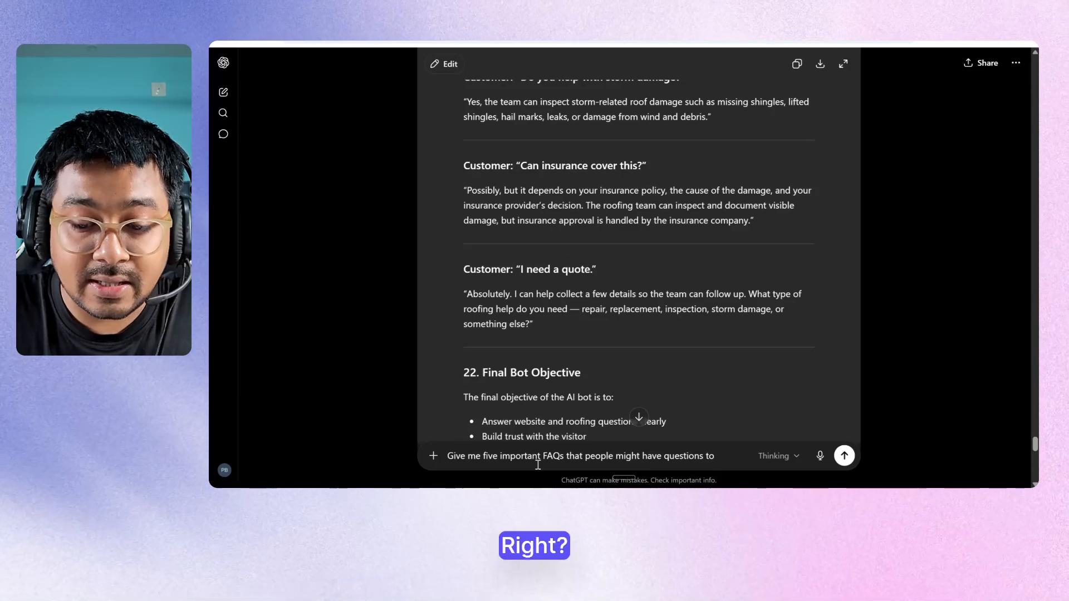
key("Return")
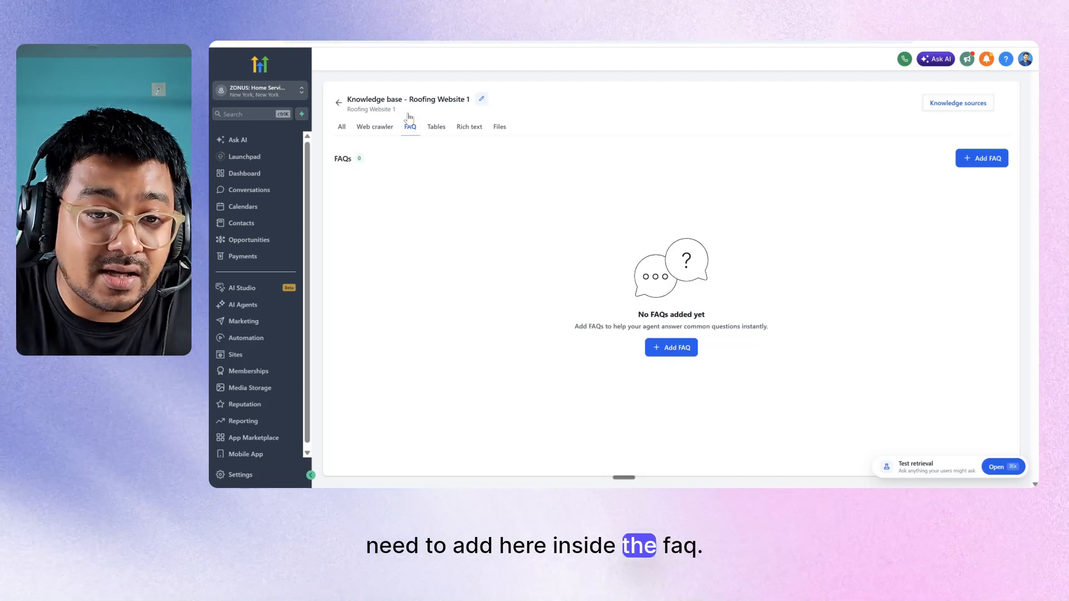
Step: Copy "Do I need a roof repair or a full roof replacement?" from ChatGPT and enter it as the question of a new FAQ in HighLevel
left_click(388, 42)
scroll(491, 216, "down", 1)
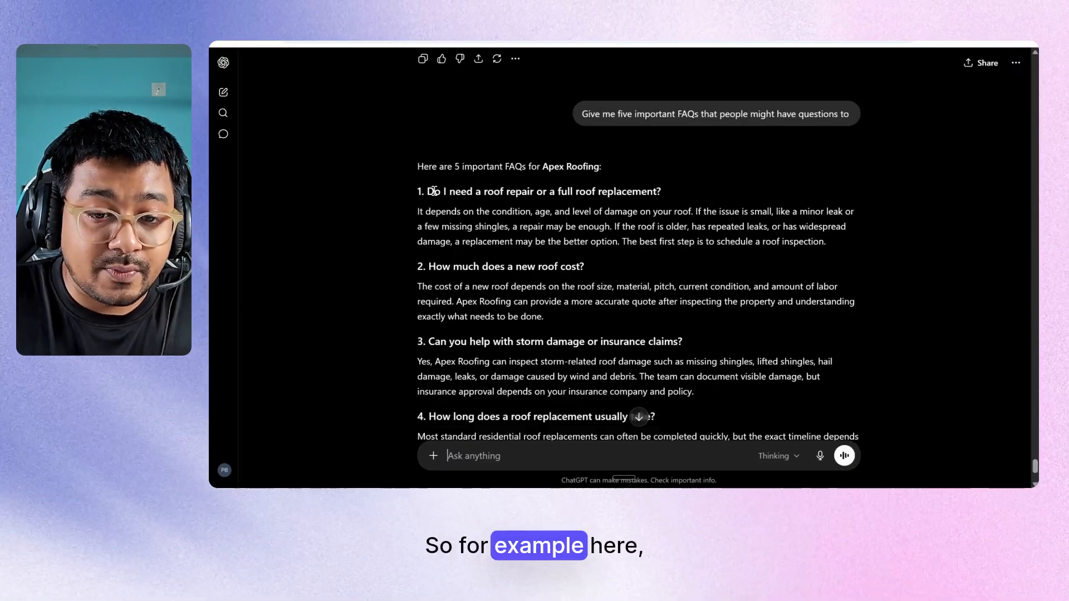
left_click_drag(427, 191, 661, 189)
key("ctrl+c")
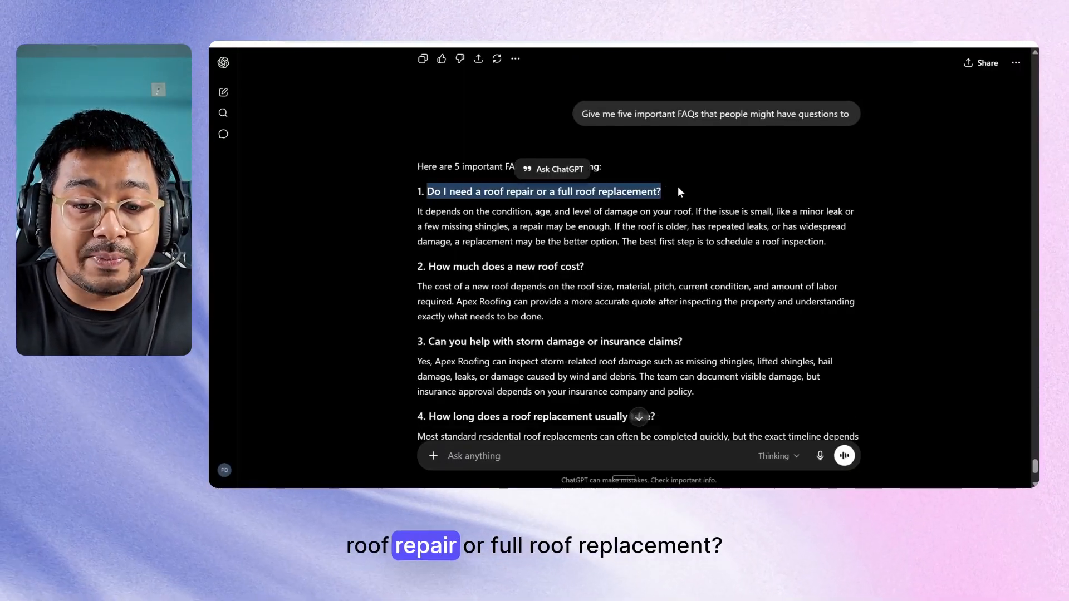
left_click(463, 43)
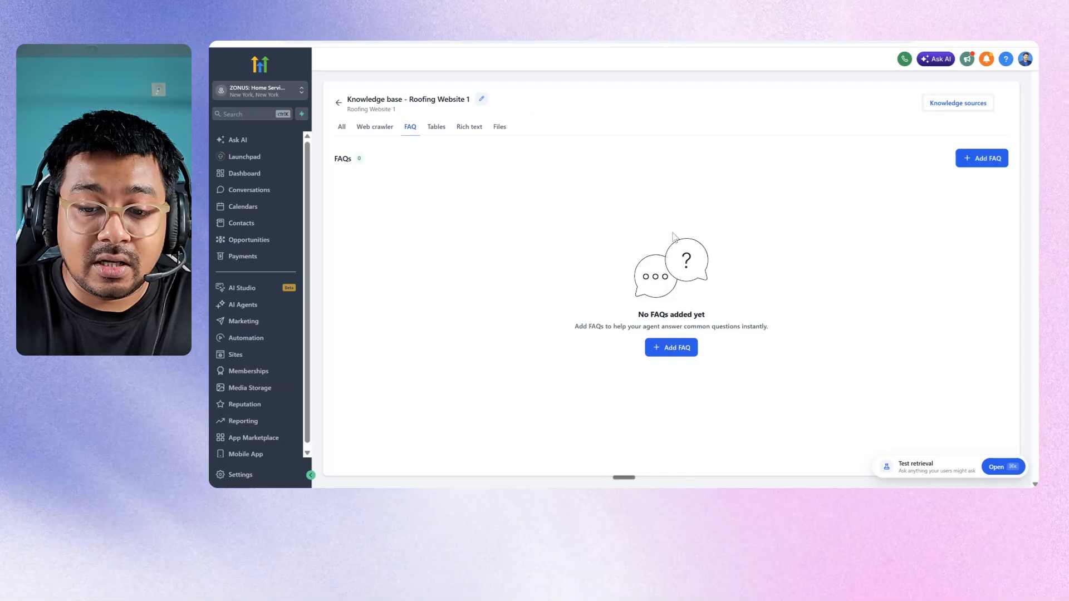
left_click(679, 350)
left_click(596, 239)
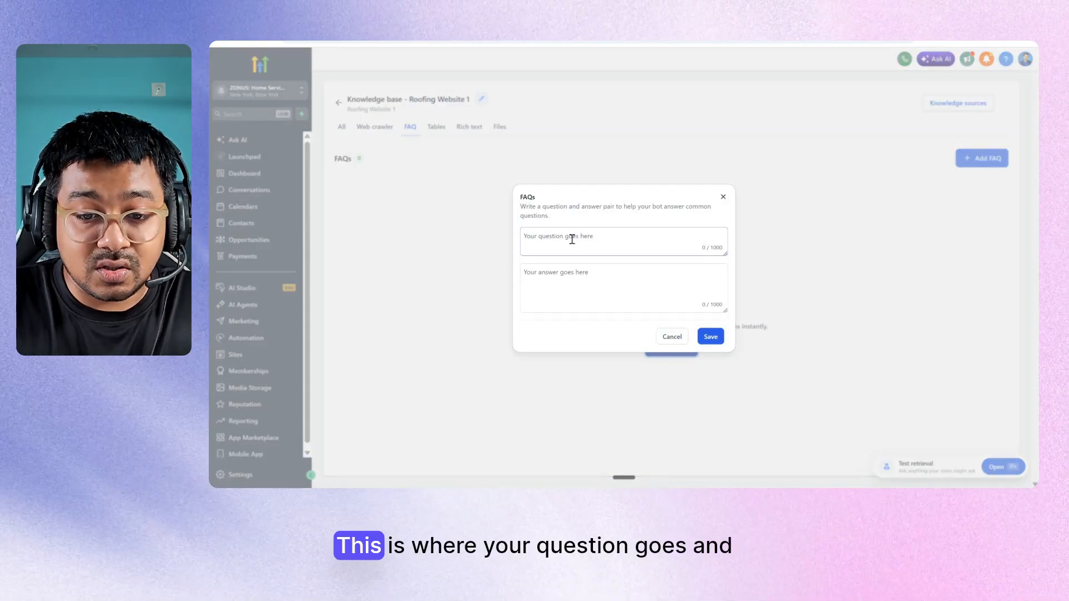
key("ctrl+v")
Step: Copy the repair-or-replacement answer from ChatGPT into the FAQ's answer in HighLevel and save the FAQ
key("ctrl+Tab")
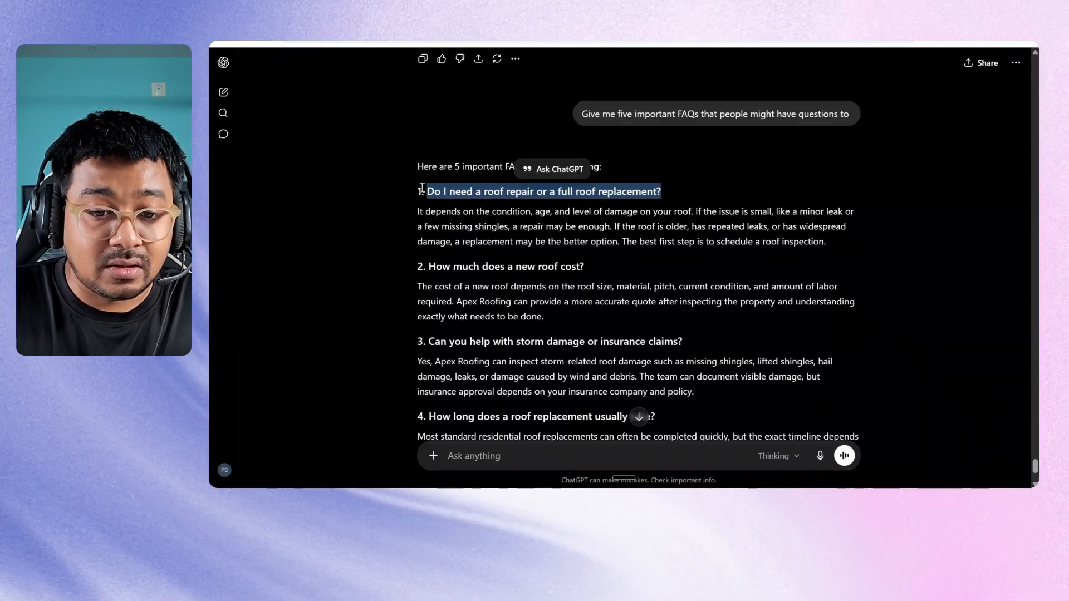
left_click_drag(418, 213, 827, 244)
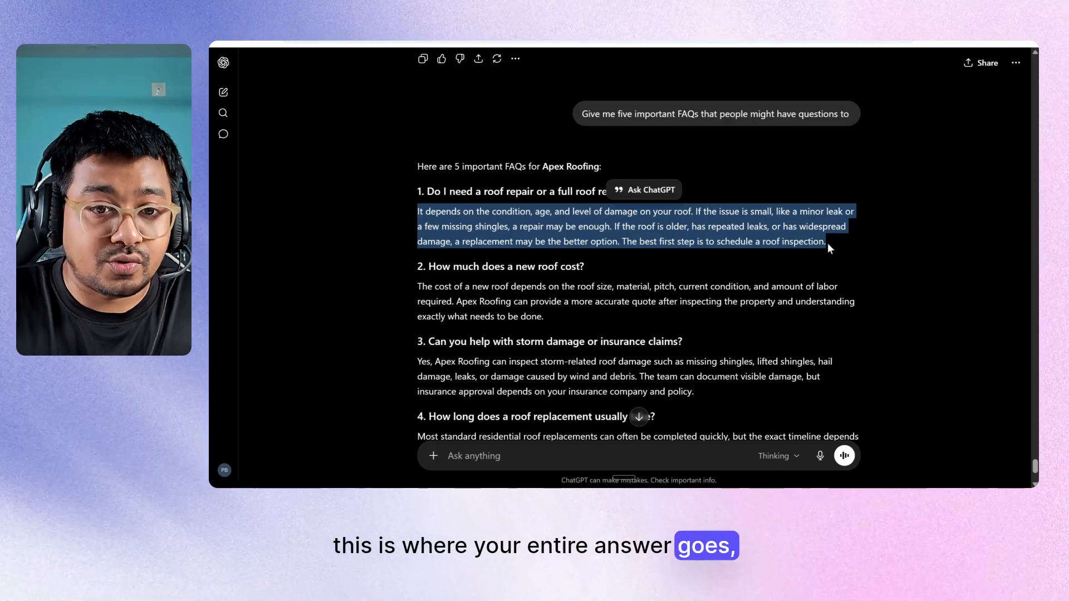
key("ctrl+Tab")
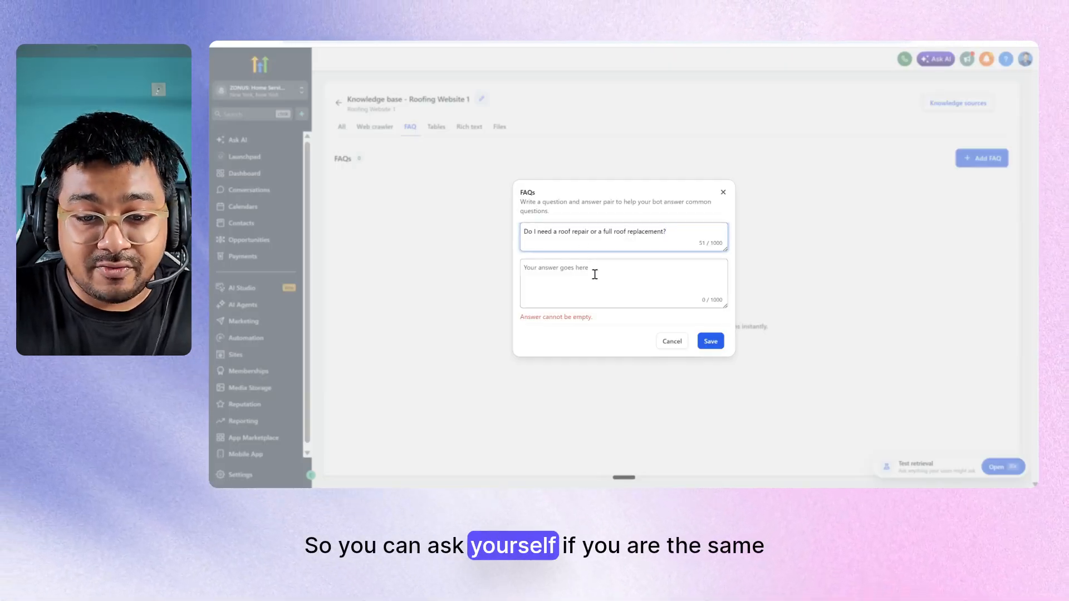
left_click(595, 274)
key("ctrl+v")
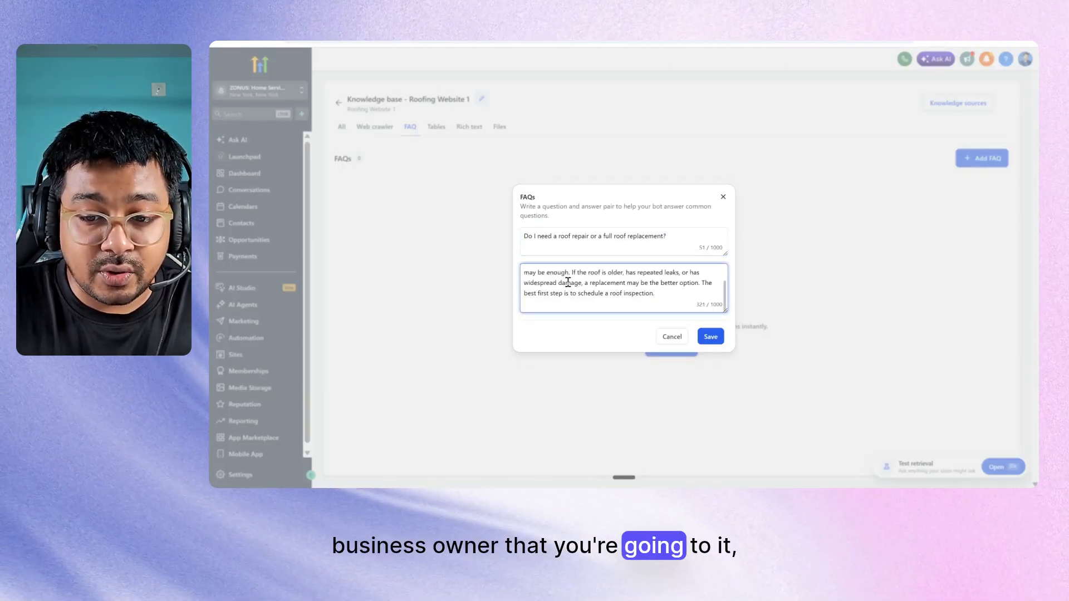
left_click(709, 337)
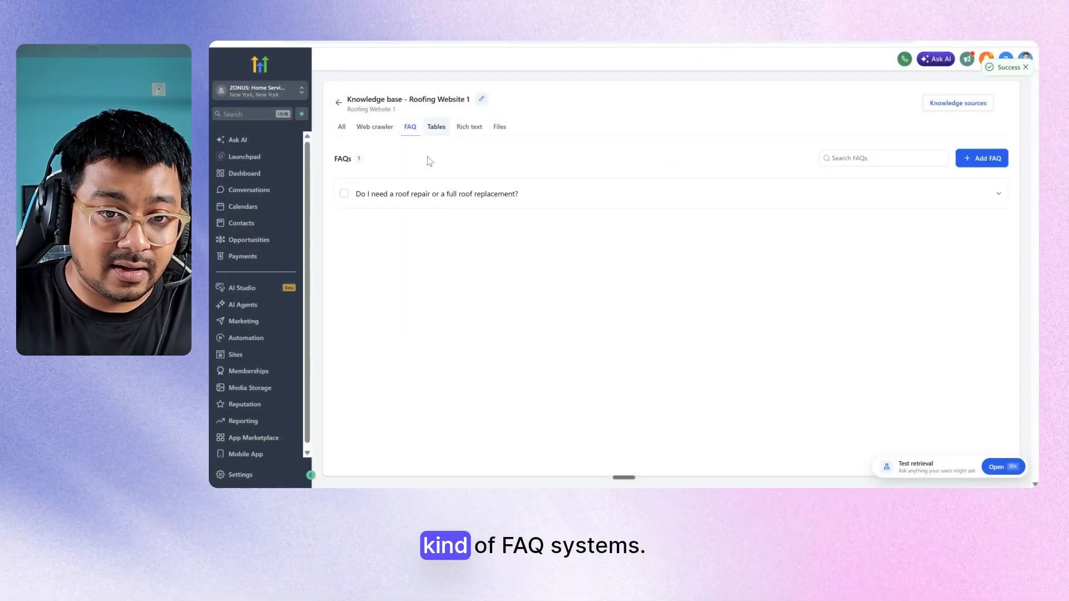
Step: Copy "How much does a new roof cost?" from ChatGPT and enter it as the question of a new FAQ in HighLevel
left_click(443, 43)
scroll(449, 233, "down", 1)
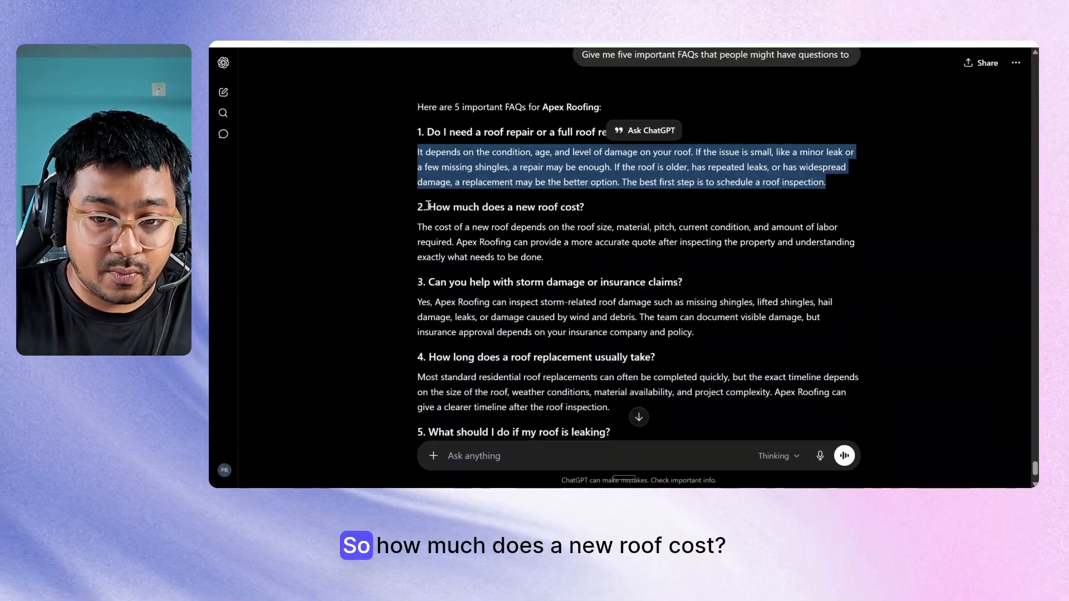
left_click_drag(428, 208, 592, 210)
key("ctrl+c")
left_click(362, 43)
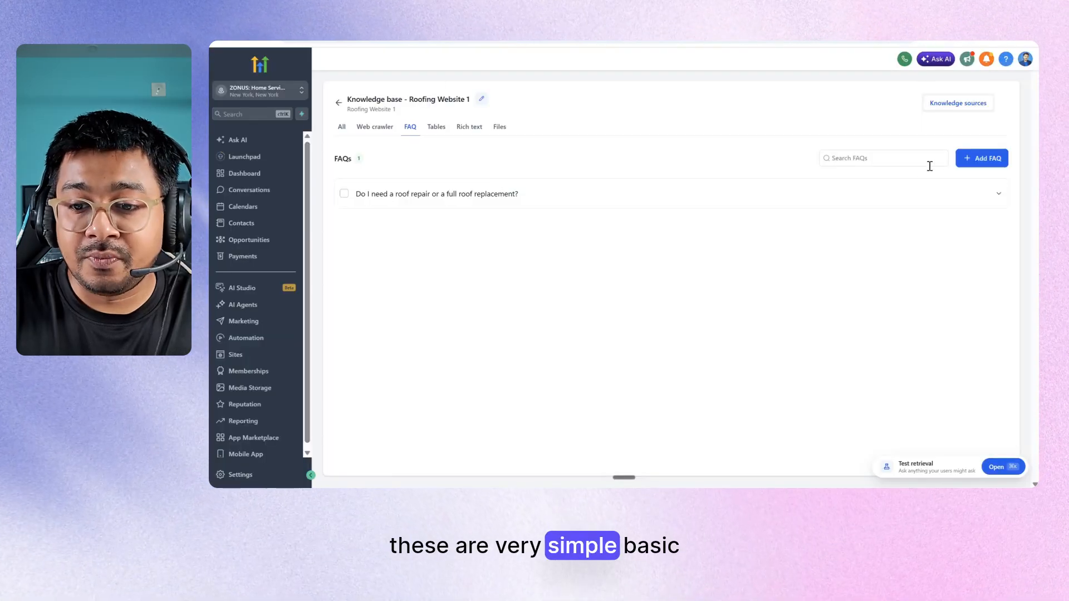
left_click(968, 159)
left_click(629, 239)
key("ctrl+v")
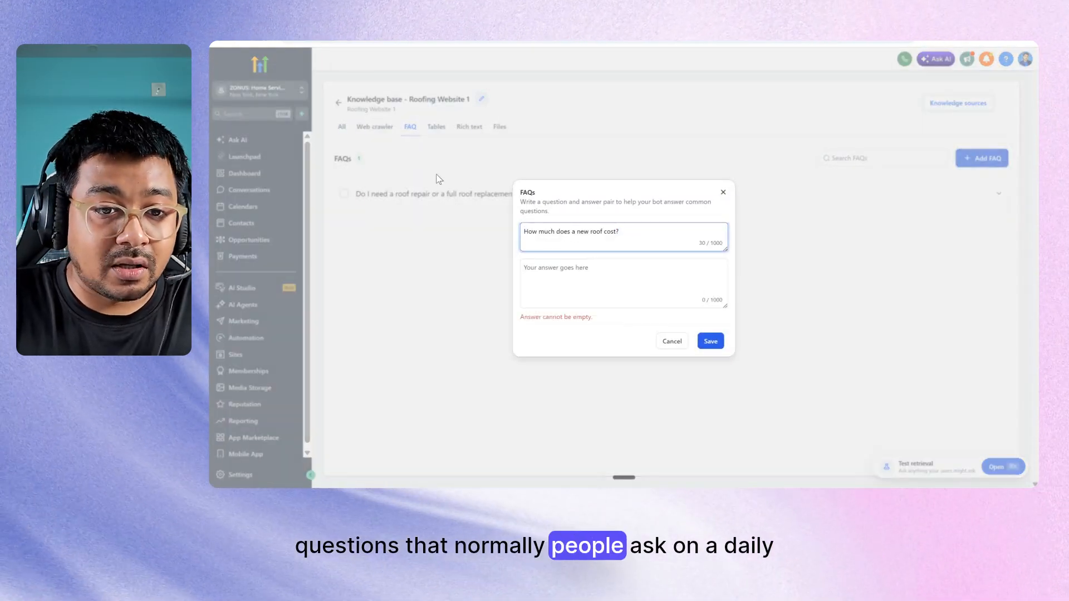
Step: Copy the new roof cost answer from ChatGPT into the FAQ's answer in HighLevel and save the FAQ
left_click(442, 43)
left_click_drag(418, 226, 544, 257)
key("ctrl+c")
left_click(345, 43)
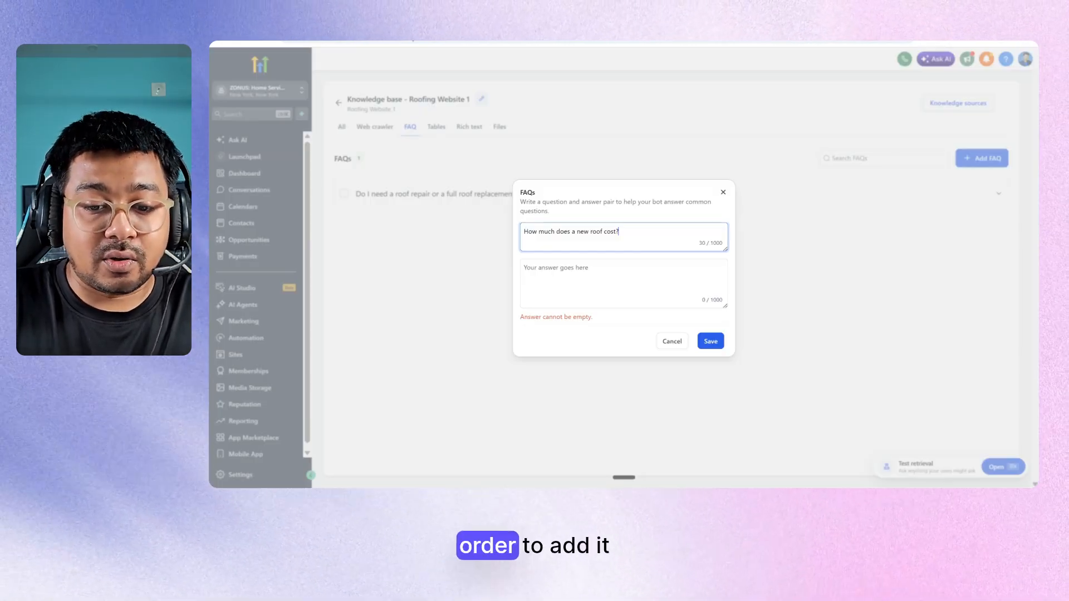
left_click(607, 294)
key("ctrl+v")
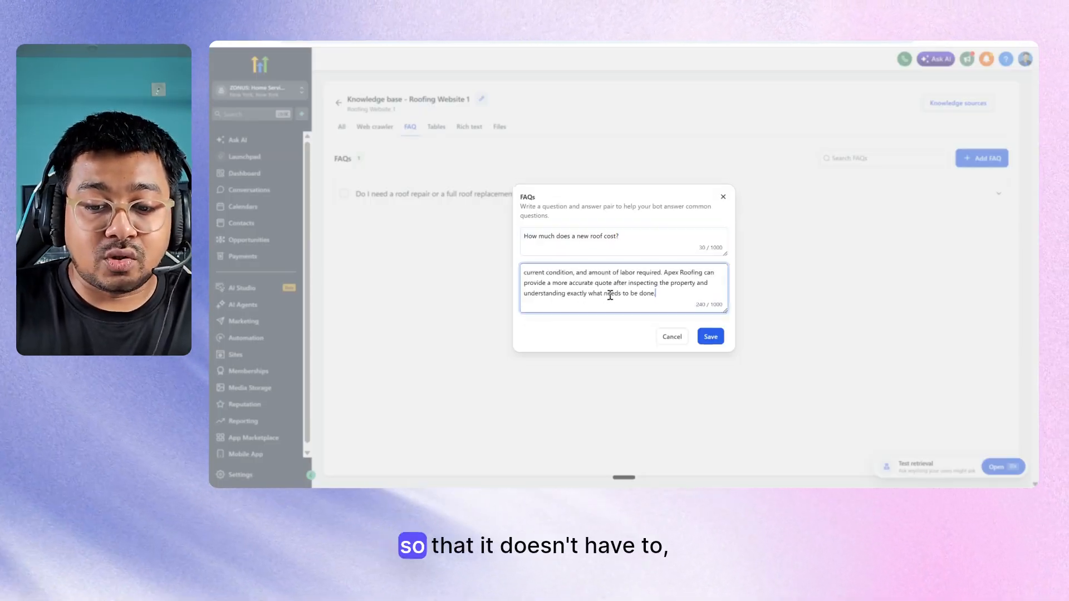
left_click(709, 339)
Step: Copy "Can you help with storm damage or insurance claims?" from ChatGPT and enter it as the question of a new FAQ in HighLevel
left_click(443, 42)
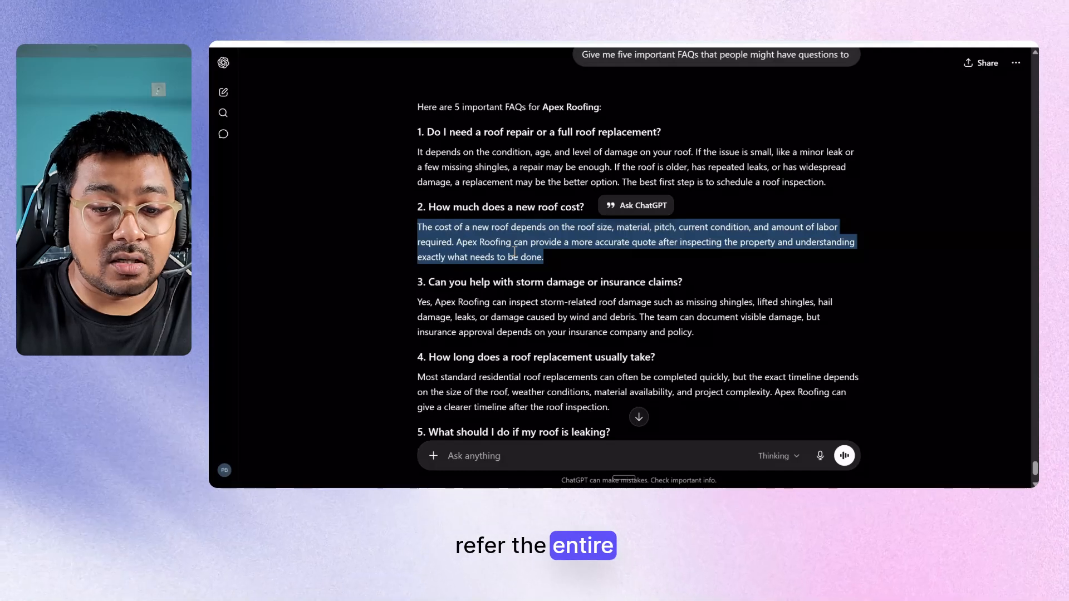
scroll(515, 252, "down", 1)
left_click_drag(428, 243, 701, 242)
key("ctrl+c")
left_click(345, 43)
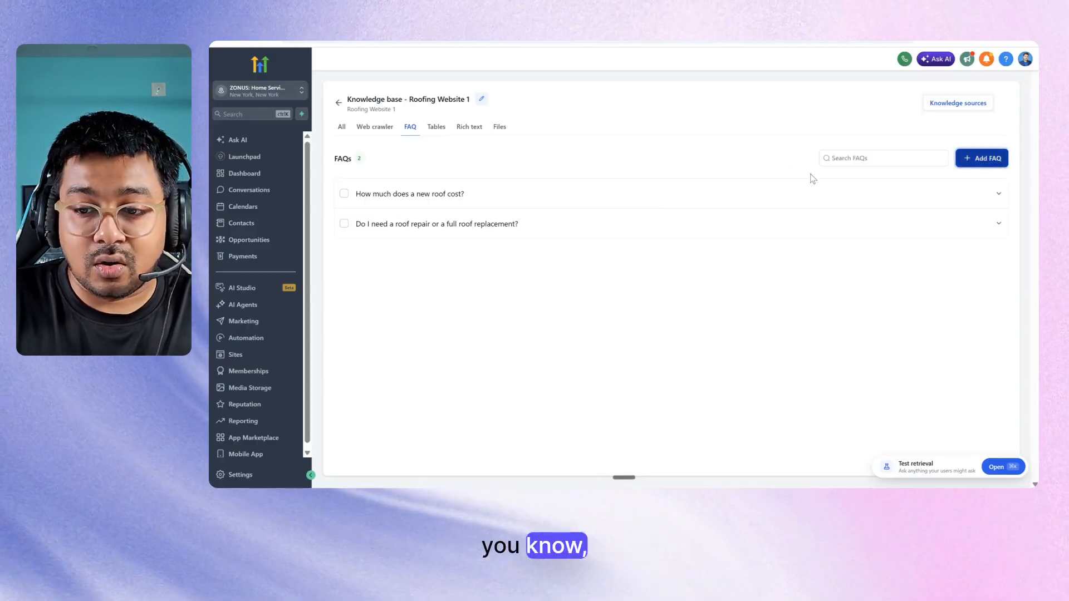
left_click(973, 160)
left_click(596, 244)
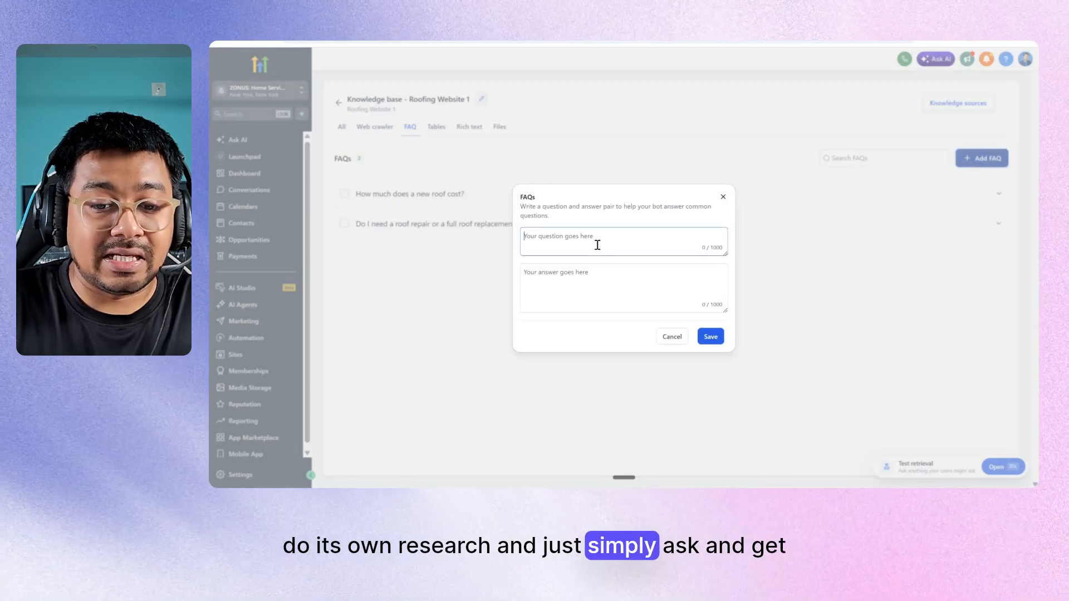
key("ctrl+v")
Step: Copy the storm damage and insurance answer from ChatGPT into the FAQ's answer in HighLevel and save the FAQ
left_click(278, 43)
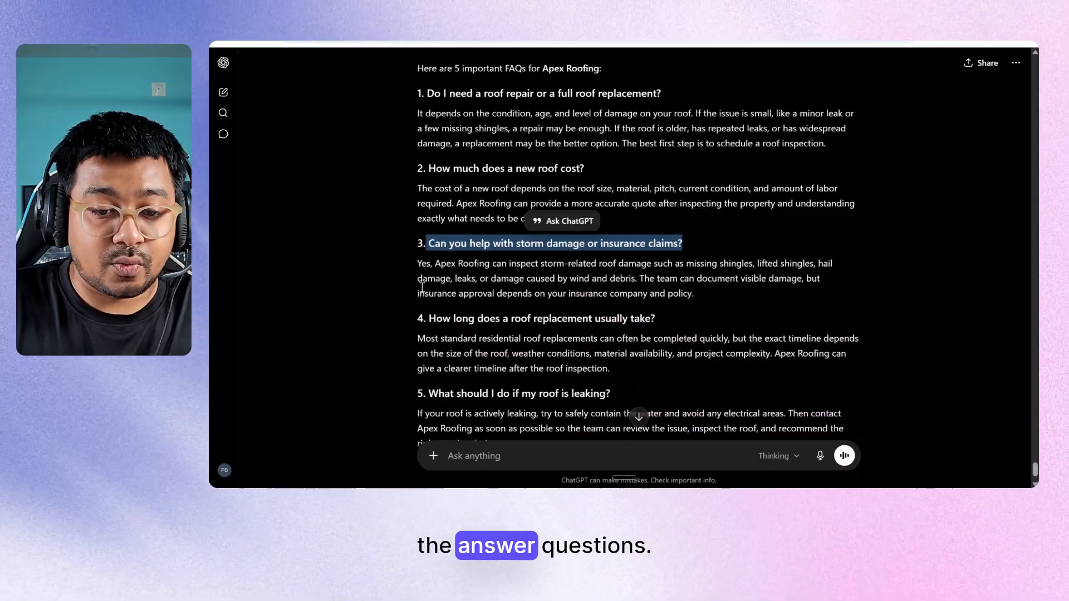
triple_click(585, 280)
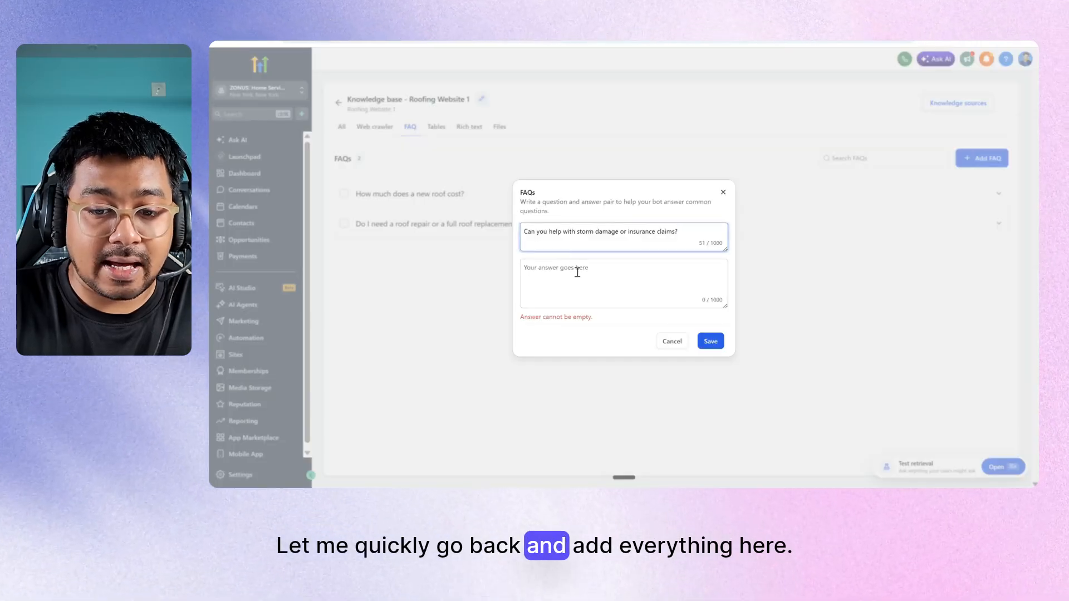
left_click(577, 272)
key("ctrl+v")
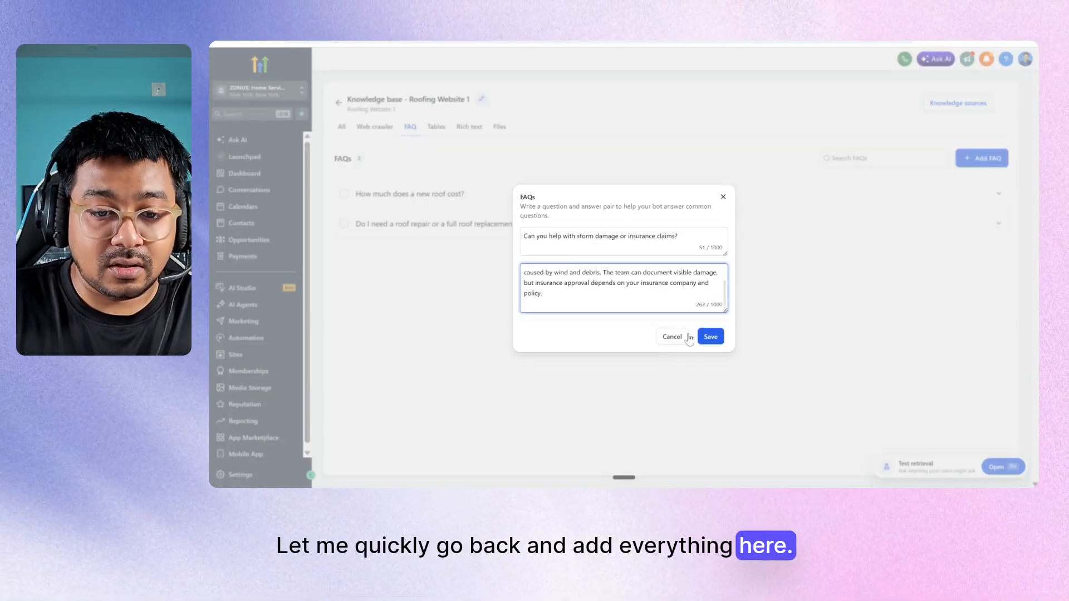
left_click(708, 337)
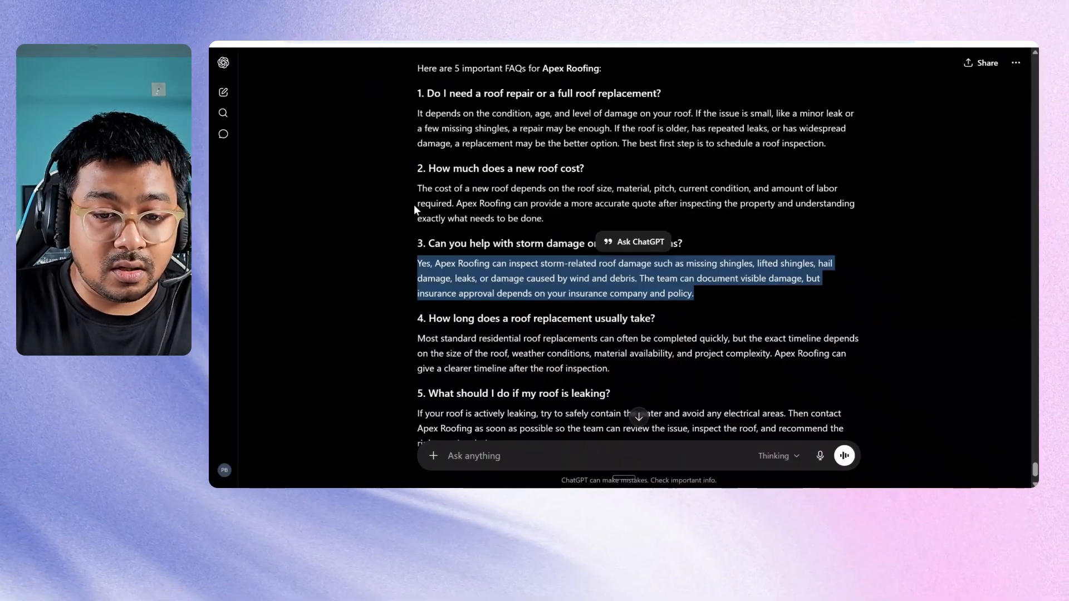
Step: Copy "How long does a roof replacement usually take?" from ChatGPT and enter it as the question of a new FAQ in HighLevel
scroll(414, 205, "down", 2)
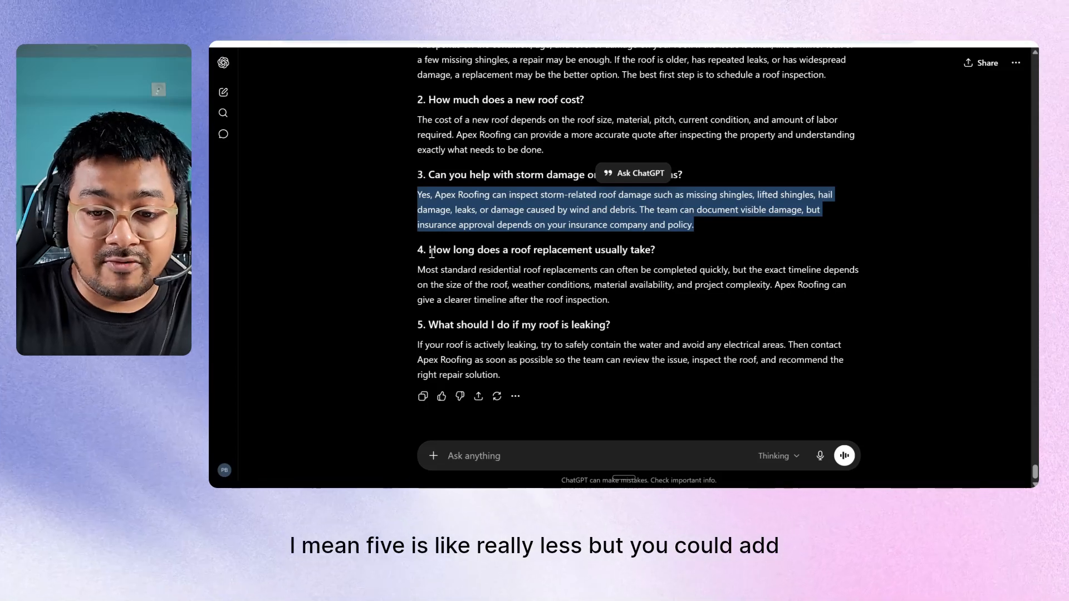
left_click_drag(430, 250, 668, 251)
key("ctrl+c")
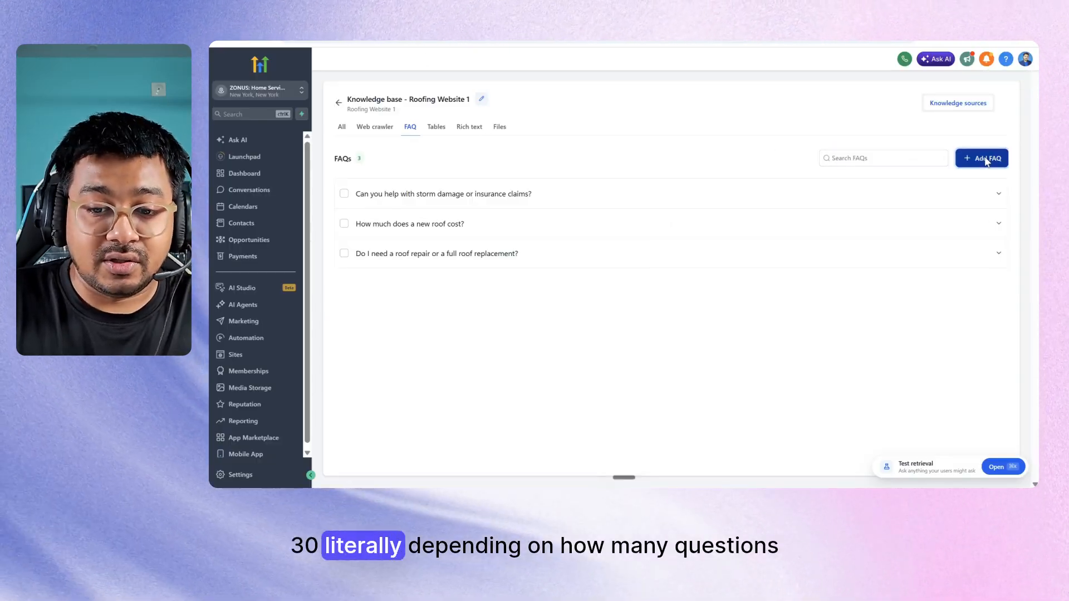
left_click(986, 160)
key("ctrl+v")
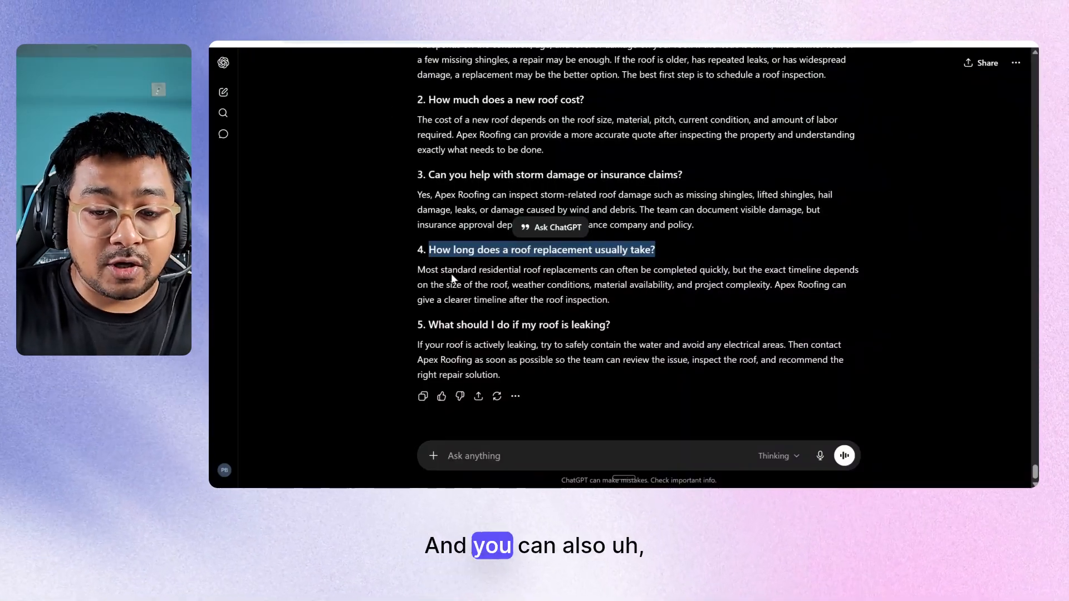
Step: Copy the roof replacement timeline answer from ChatGPT into the FAQ's answer in HighLevel and save the FAQ
left_click_drag(452, 278, 638, 301)
key("ctrl+c")
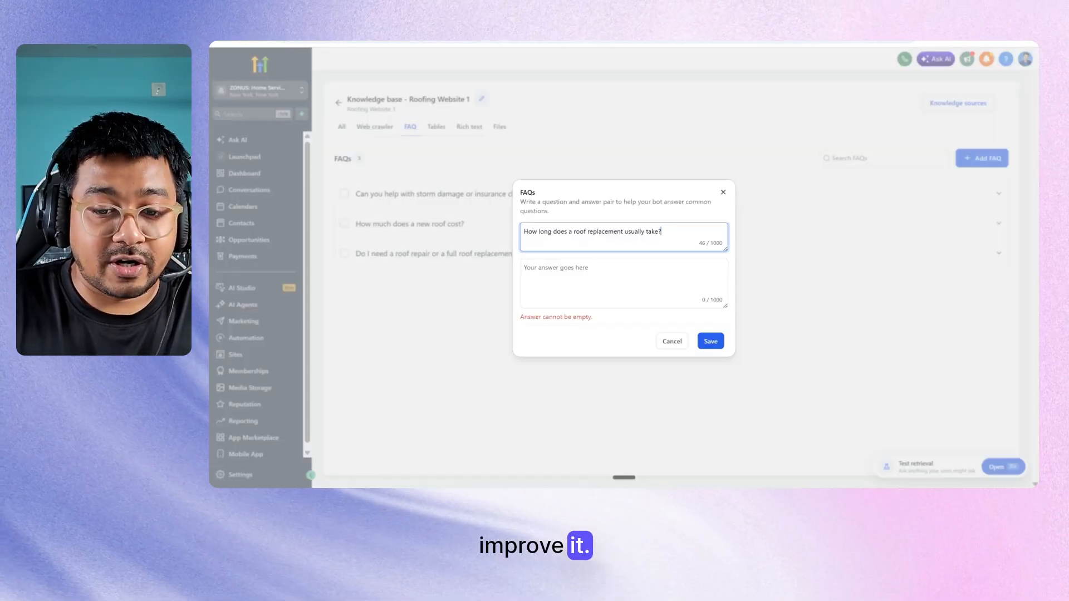
left_click(573, 271)
key("ctrl+v")
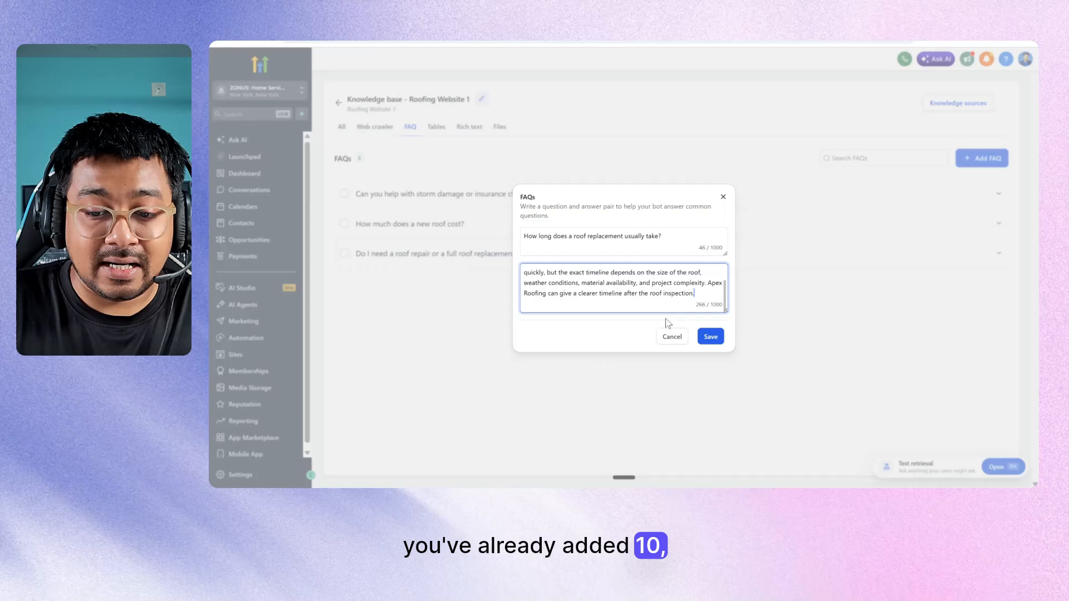
left_click(710, 337)
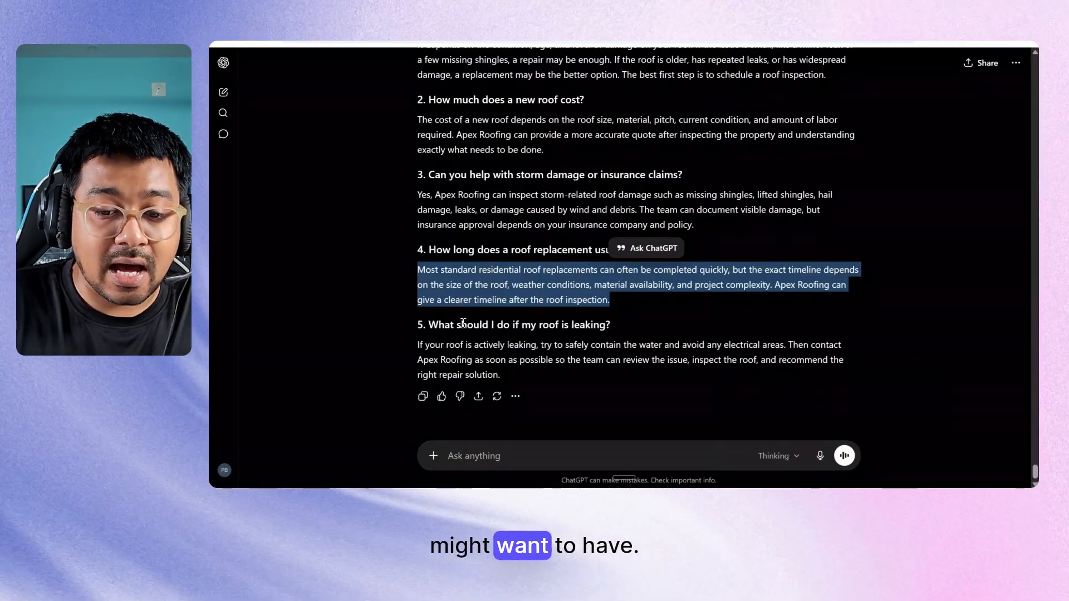
Step: Copy "What should I do if my roof is leaking?" from ChatGPT and enter it as the question of a new FAQ in HighLevel
left_click_drag(428, 324, 612, 326)
key("ctrl+c")
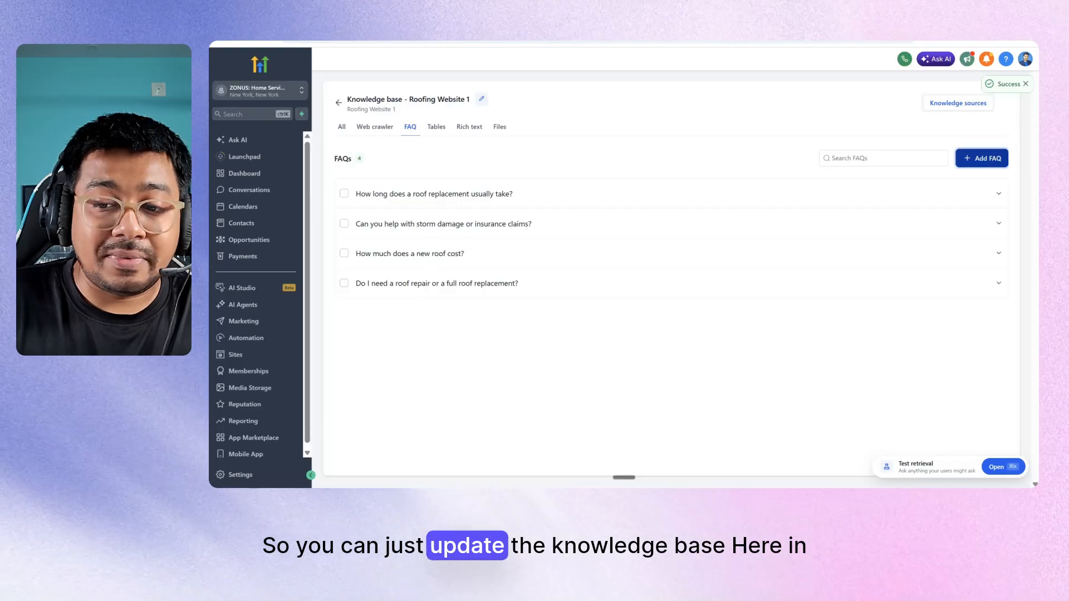
left_click(973, 165)
left_click(602, 241)
key("ctrl+v")
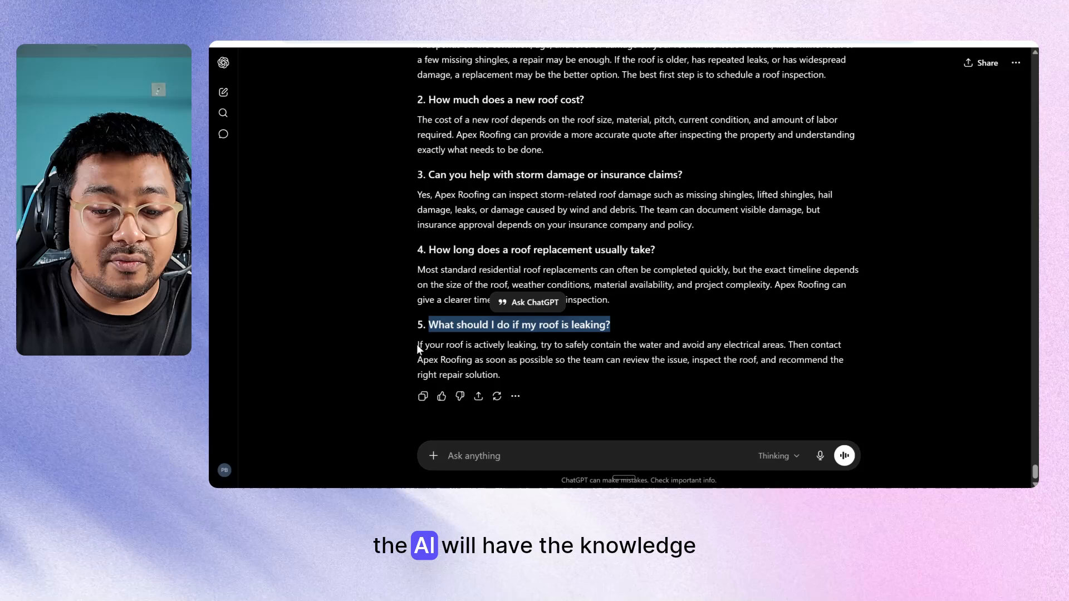
Step: Copy the leaking roof answer from ChatGPT into the FAQ's answer in HighLevel and save the FAQ
left_click_drag(419, 349, 500, 376)
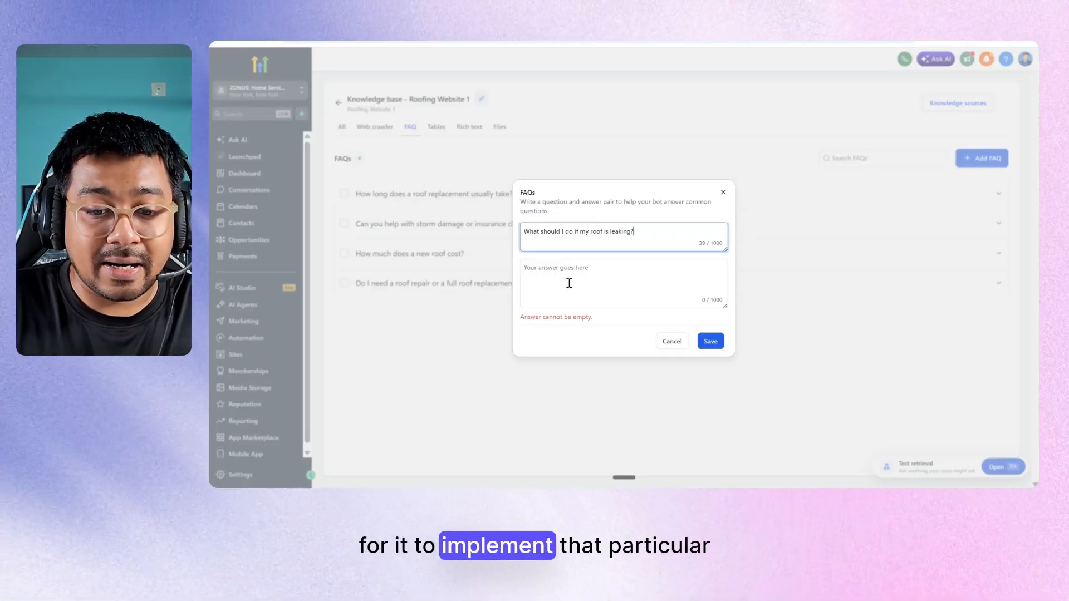
left_click(572, 285)
key("ctrl+v")
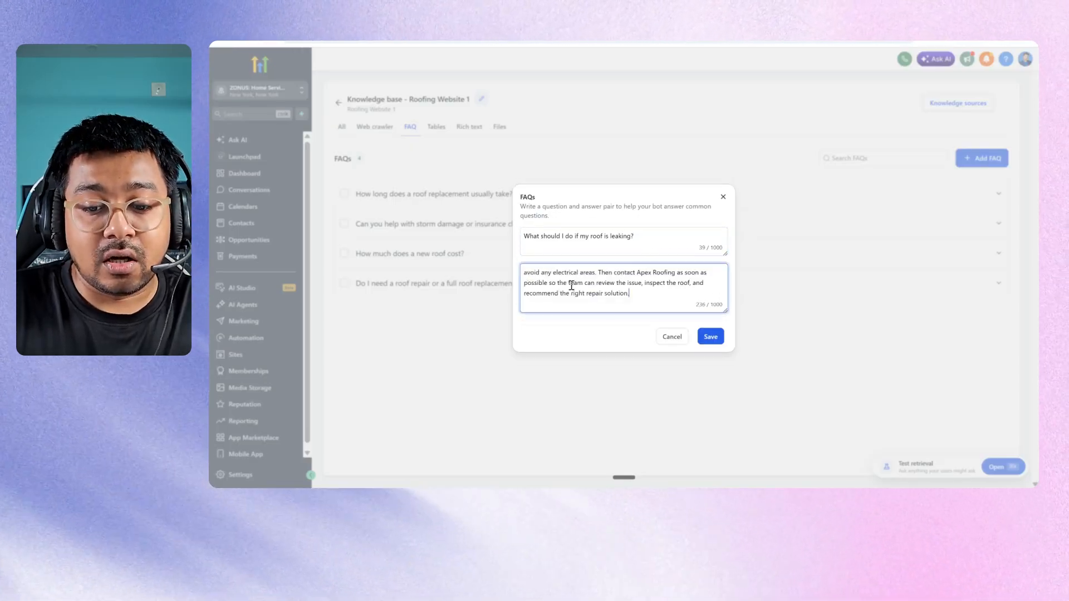
left_click(710, 337)
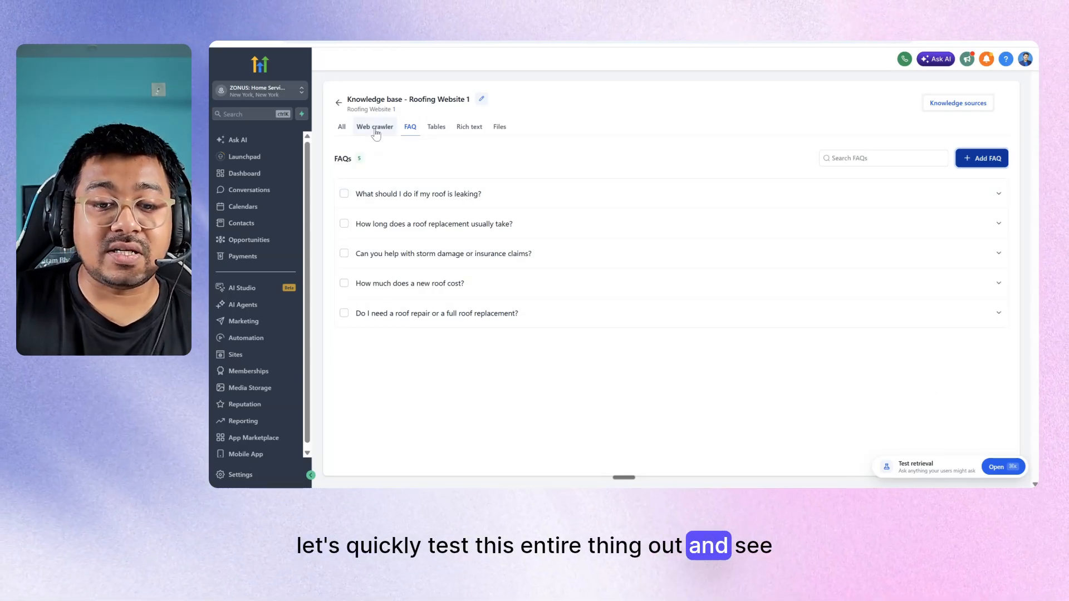
left_click(375, 131)
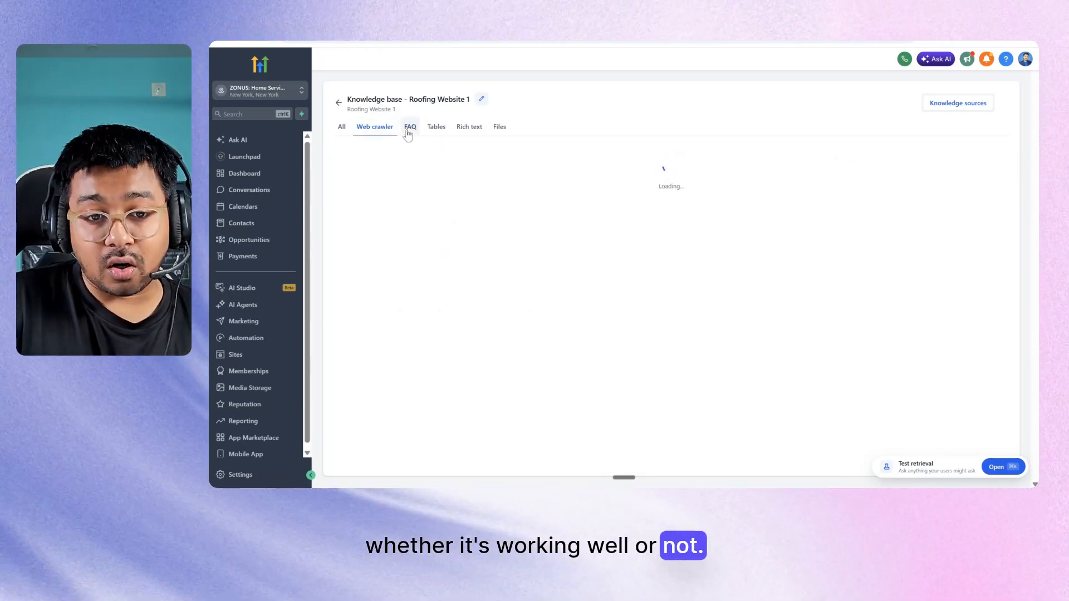
left_click(408, 128)
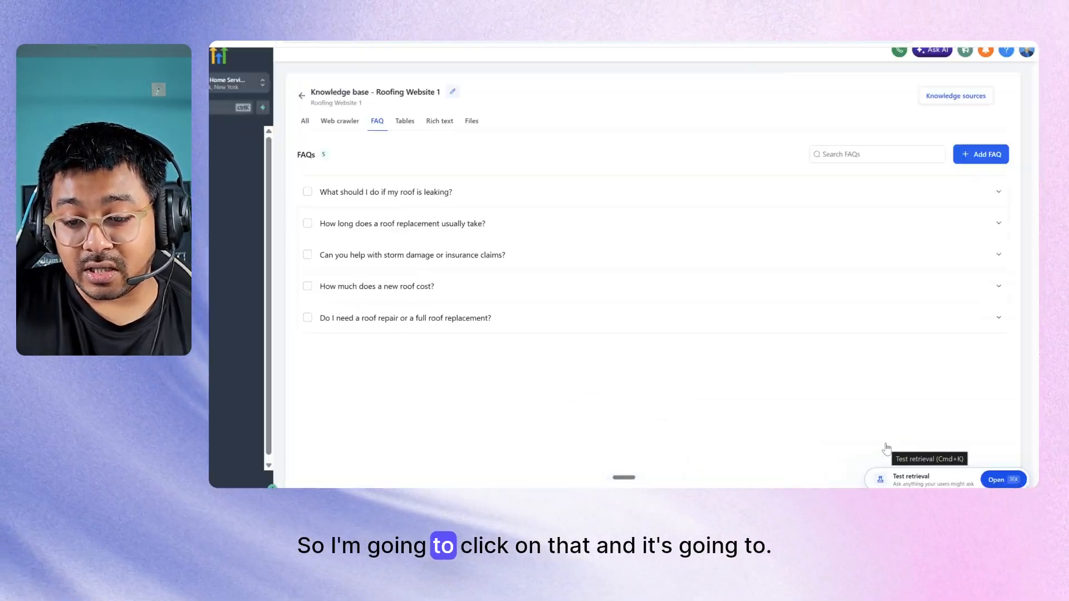
Step: Open the knowledge base's retrieval test and submit the question "Can I claim insurance for my roof damage?" with the spelling of "insurance" corrected
left_click(934, 467)
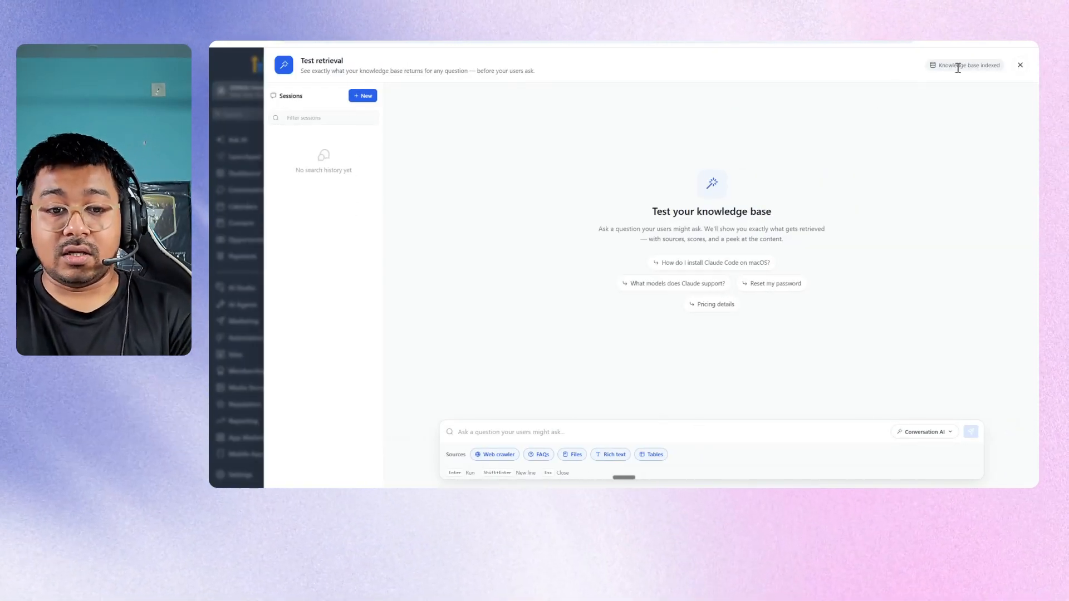
left_click(570, 429)
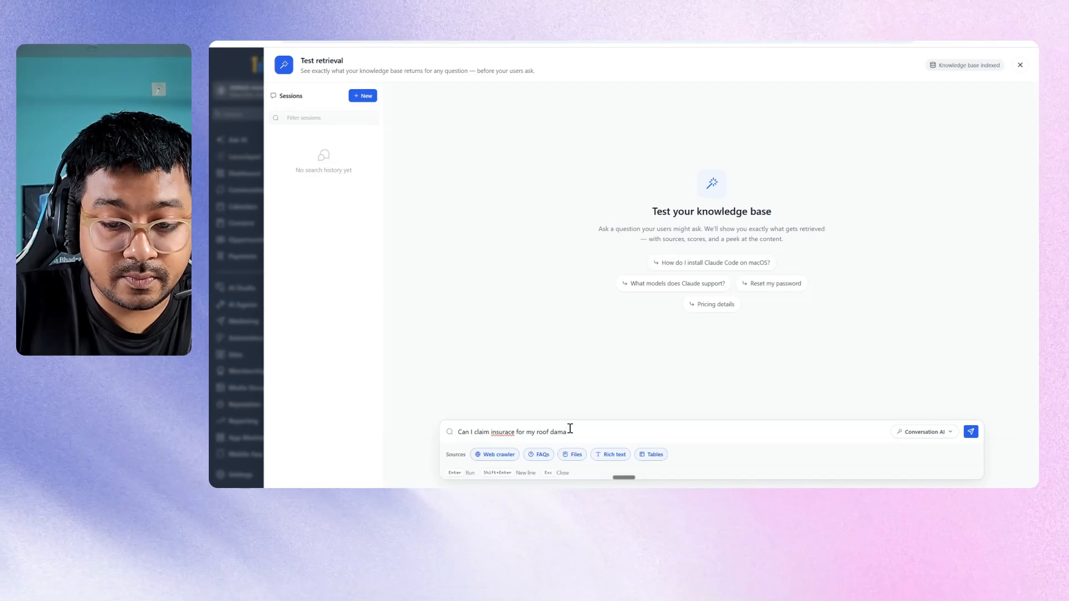
right_click(515, 432)
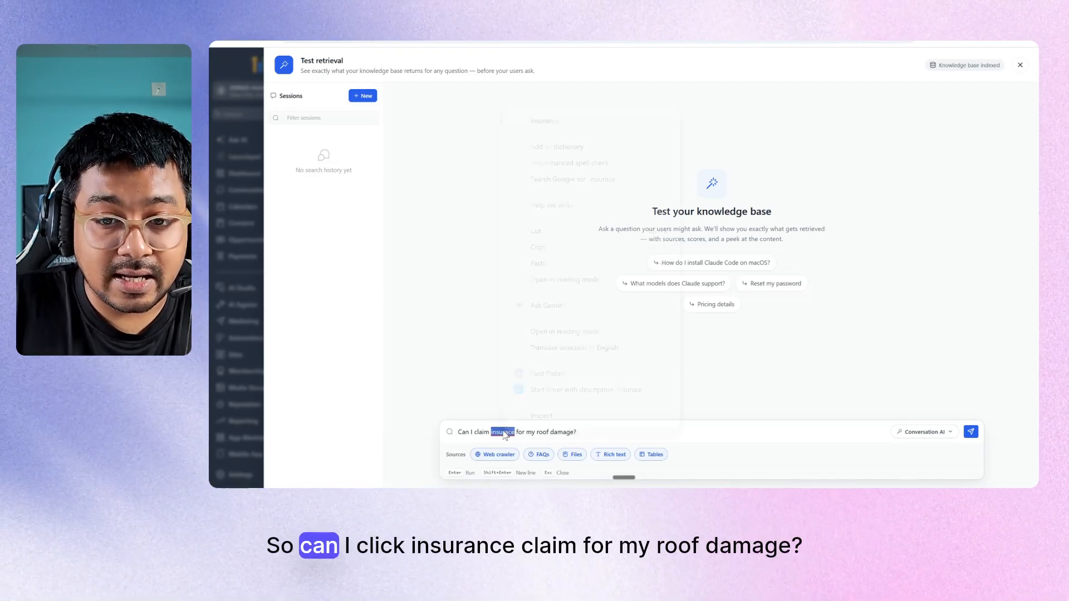
left_click(537, 126)
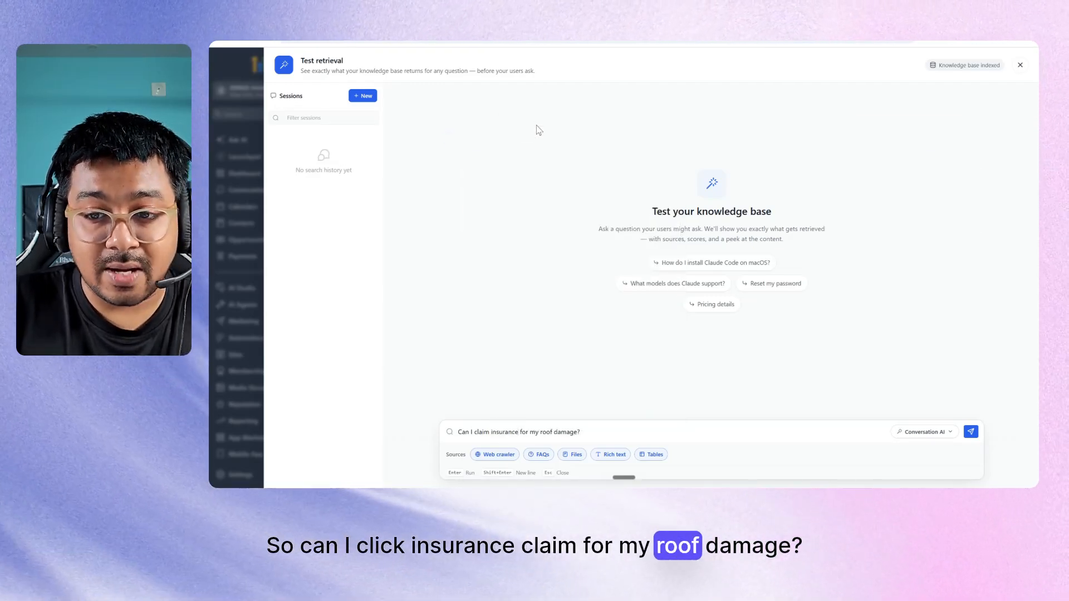
key("Return")
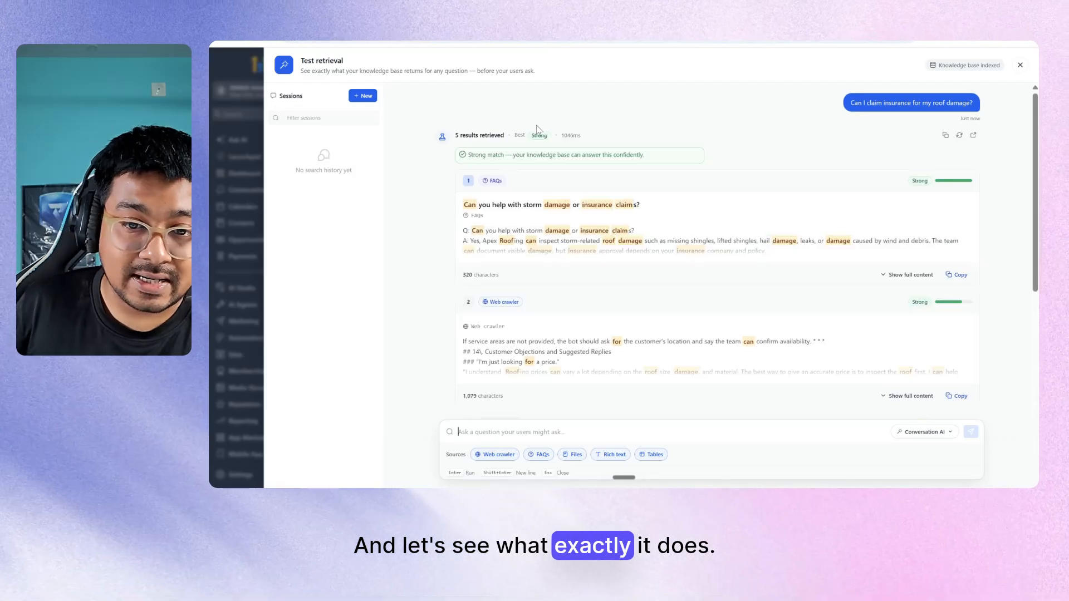
Step: Examine the match rating and the FAQ and web crawler results retrieved for the insurance question
scroll(536, 125, "down", 5)
scroll(536, 125, "up", 5)
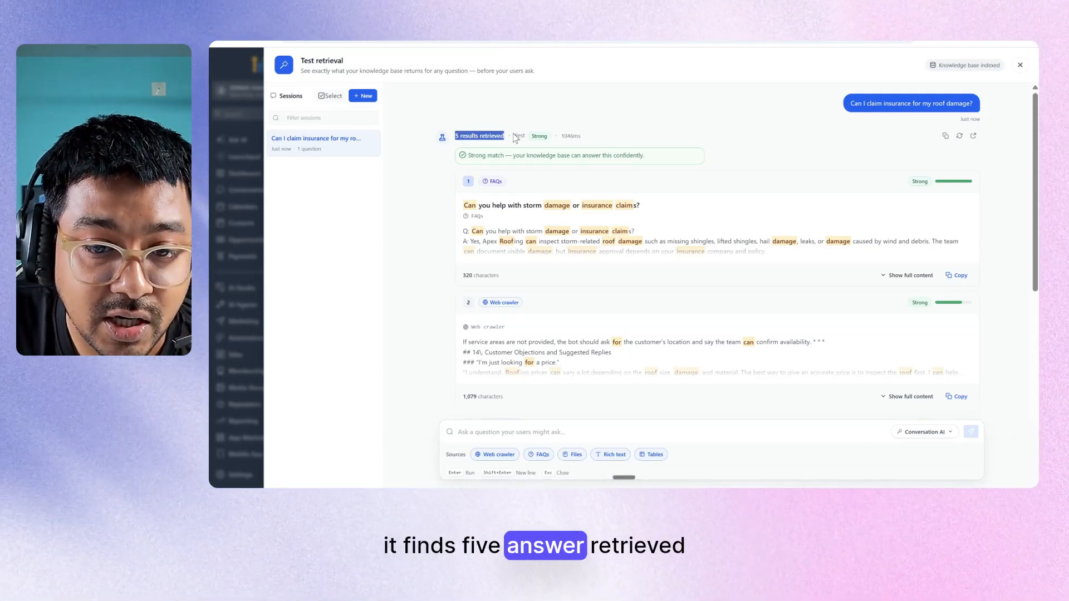
left_click_drag(467, 160, 620, 158)
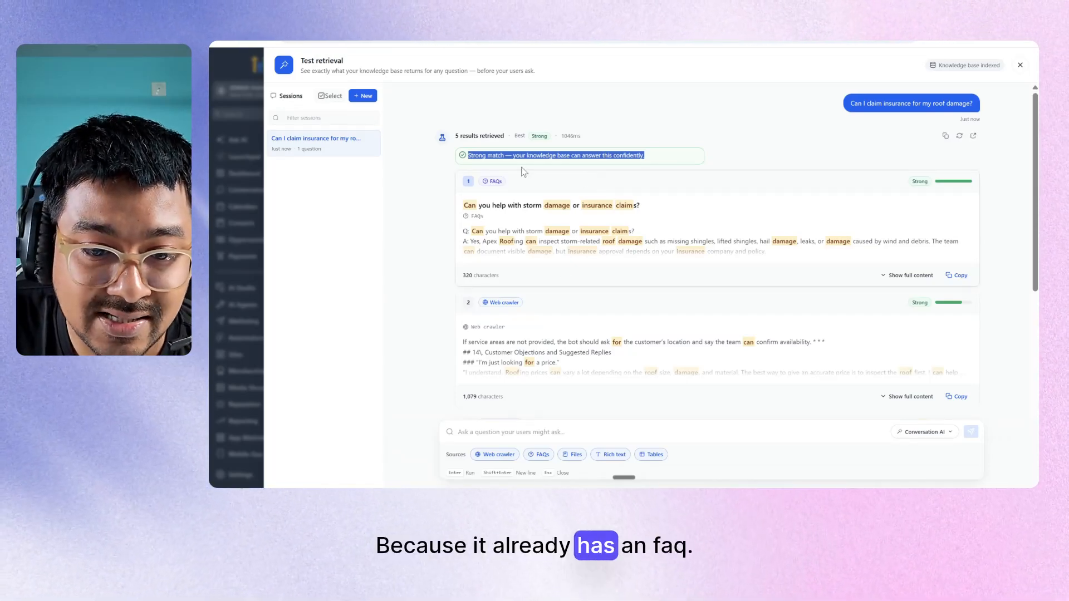
scroll(523, 178, "down", 2)
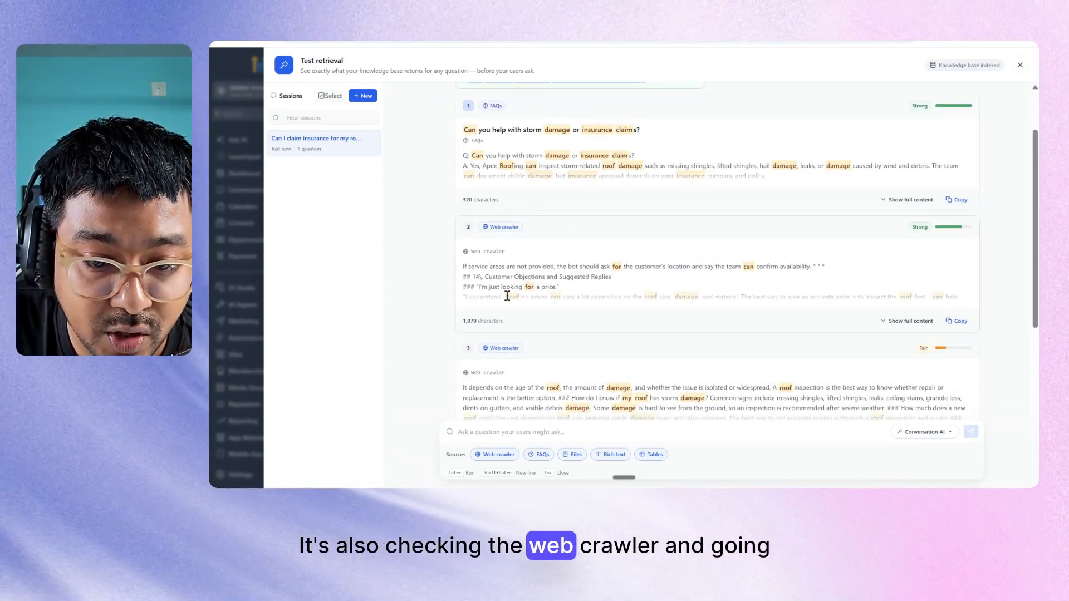
scroll(507, 296, "down", 6)
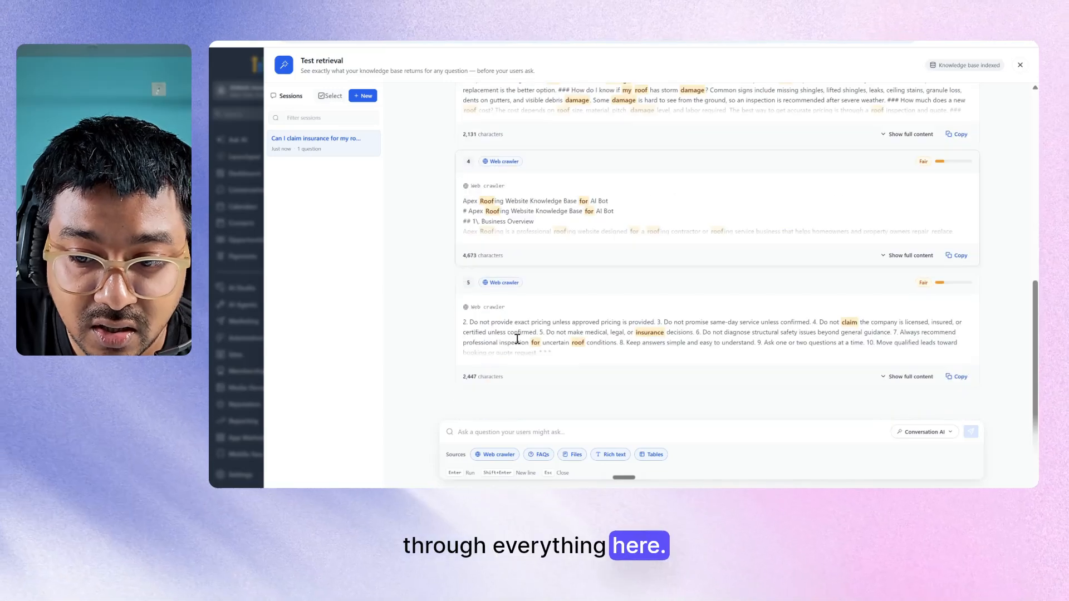
scroll(517, 339, "up", 8)
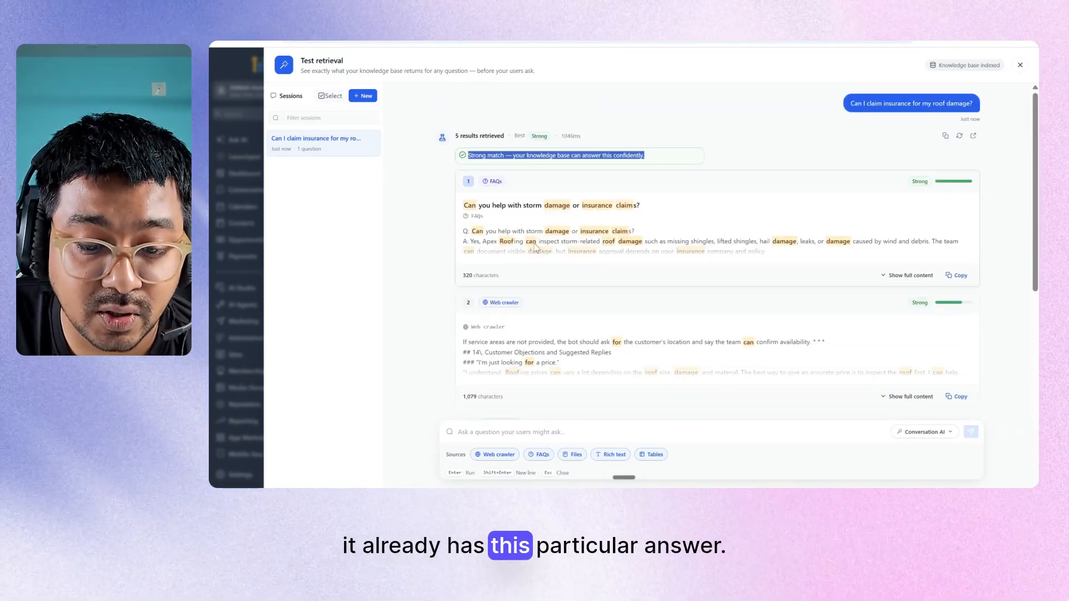
scroll(517, 361, "down", 3)
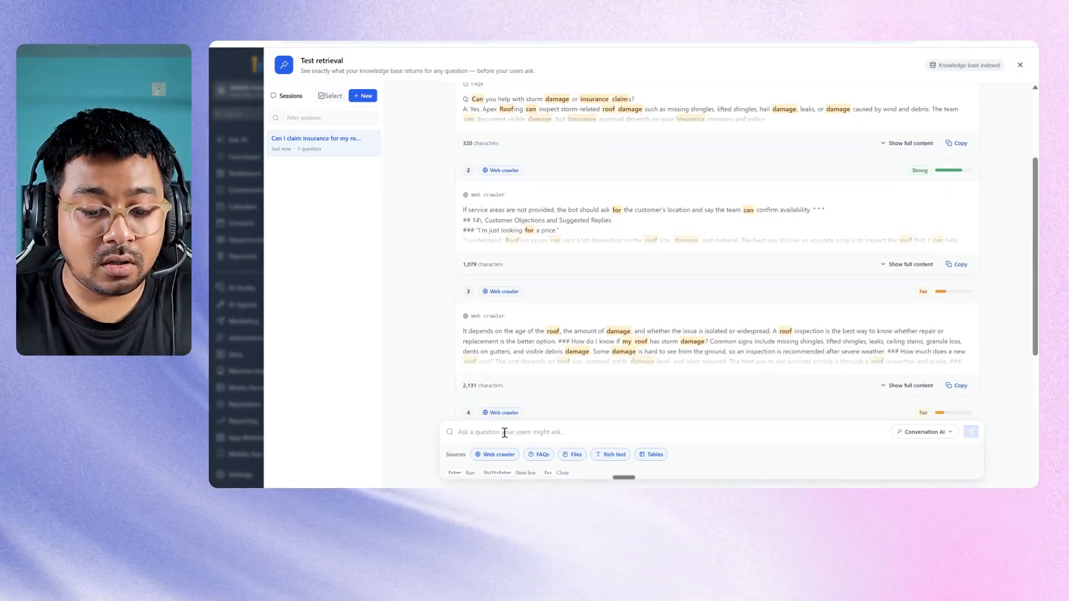
Step: Test retrieval with "How much is the roof replacement going to cost?" and review the match rating and retrieved sources
key("ctrl+super")
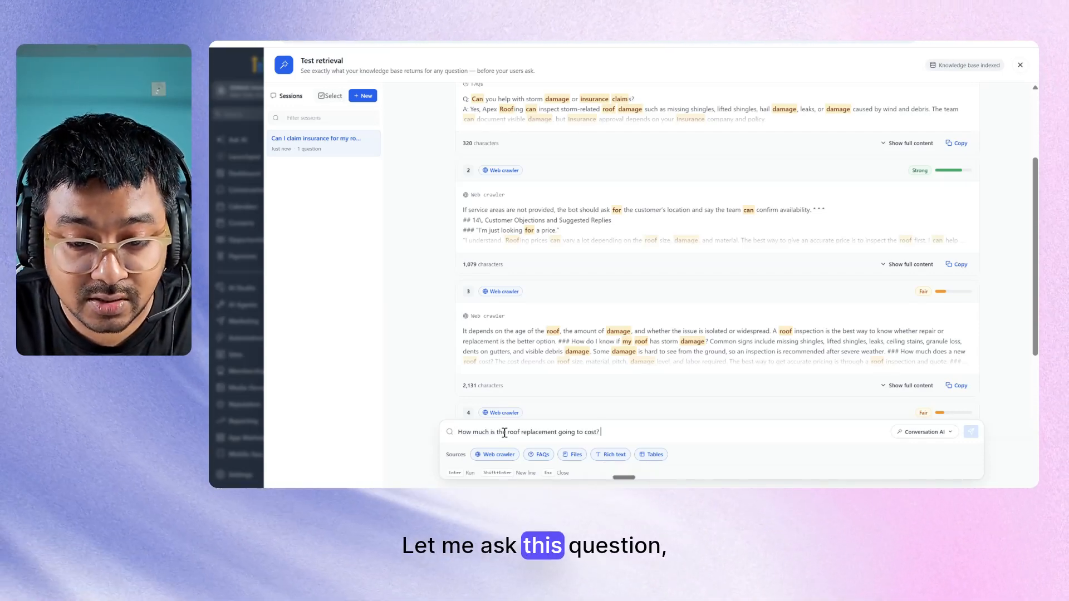
key("Return")
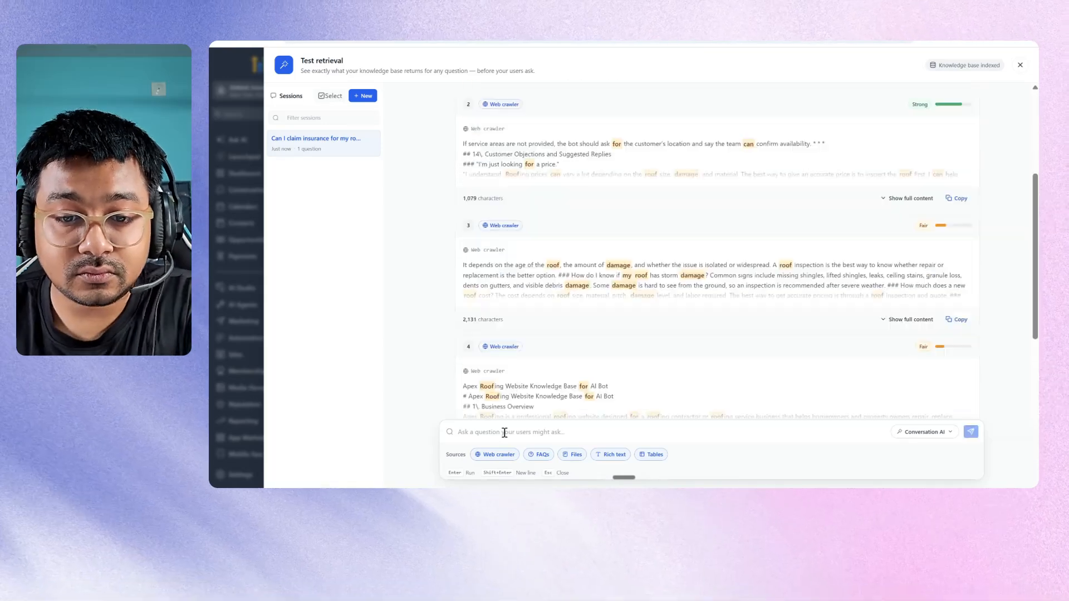
scroll(543, 301, "down", 15)
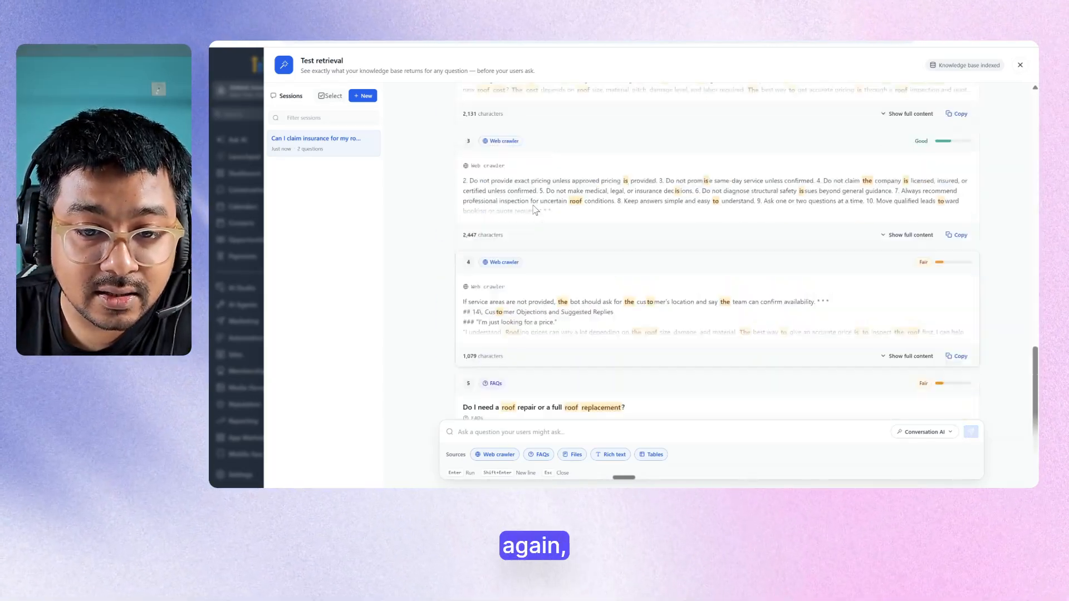
scroll(567, 214, "up", 12)
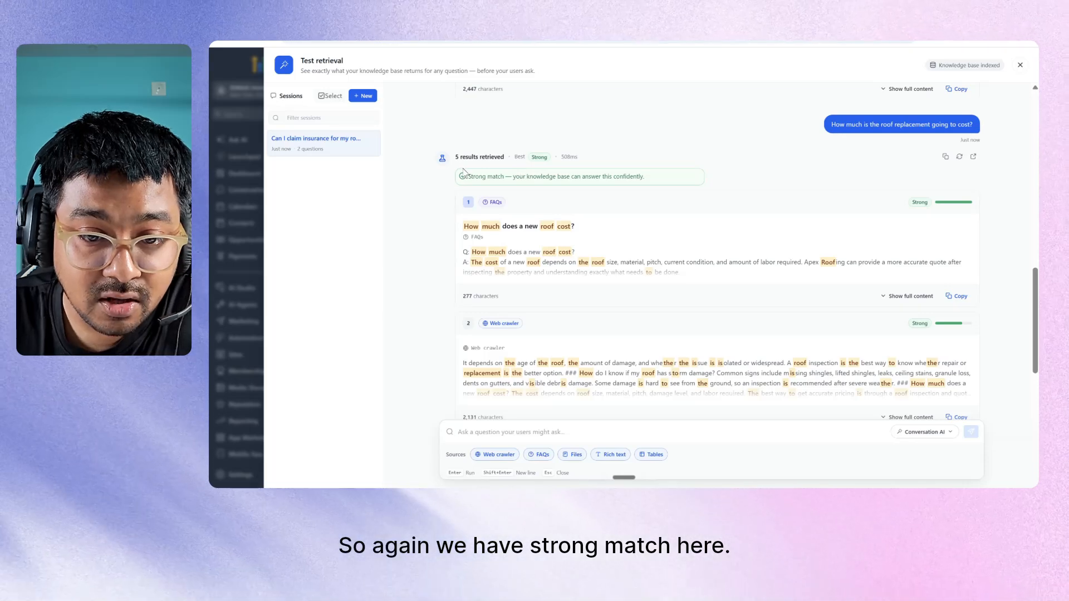
left_click_drag(468, 177, 657, 181)
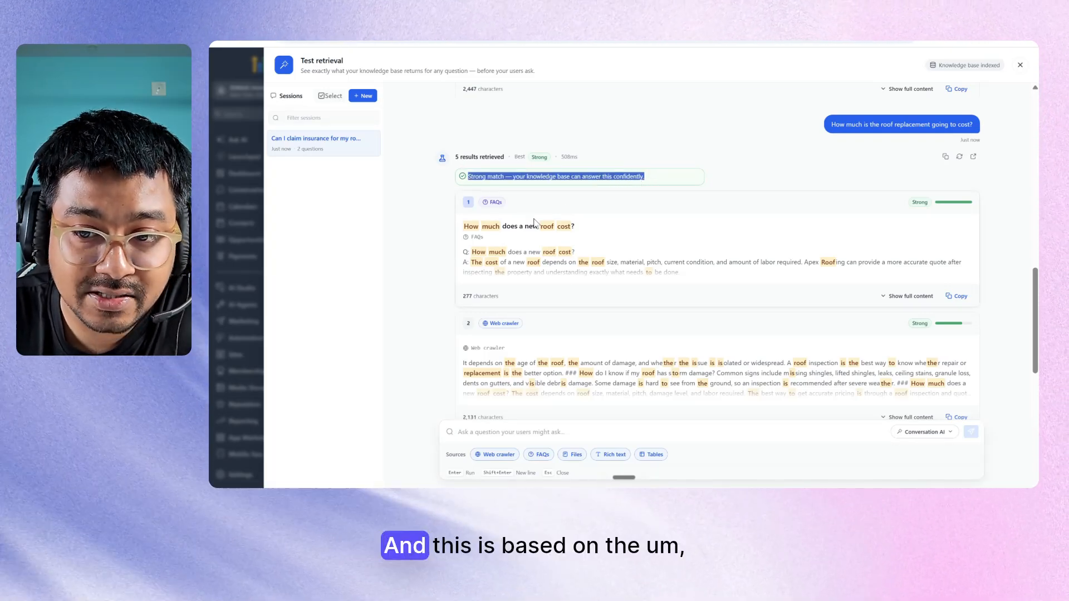
scroll(573, 239, "down", 3)
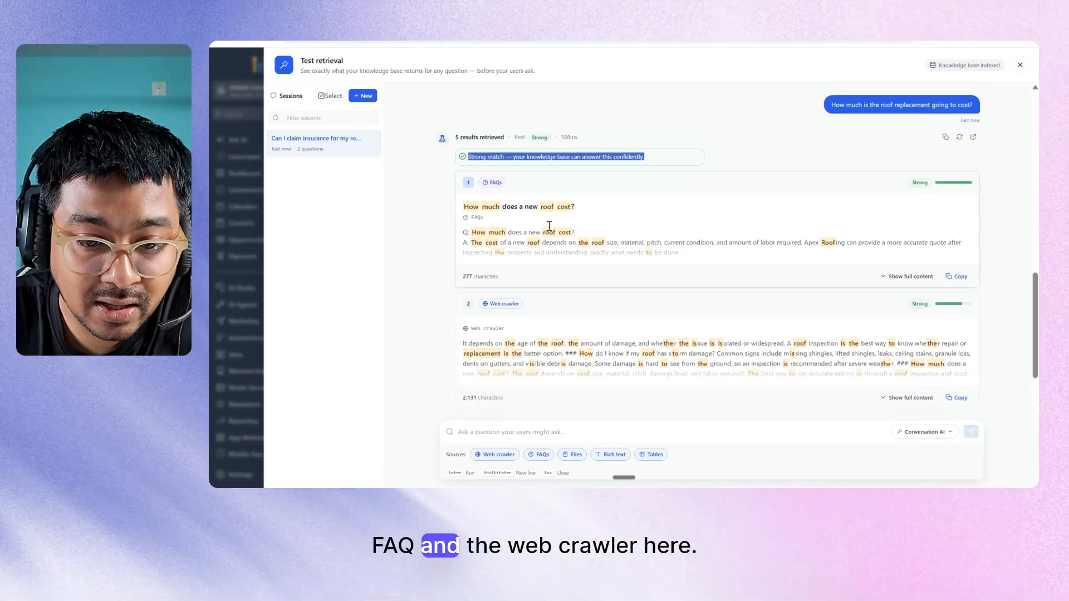
Step: Dictate a third test question, trim it to "Do I need to replace my roof or can we repair my roof?" and submit it
left_click(512, 434)
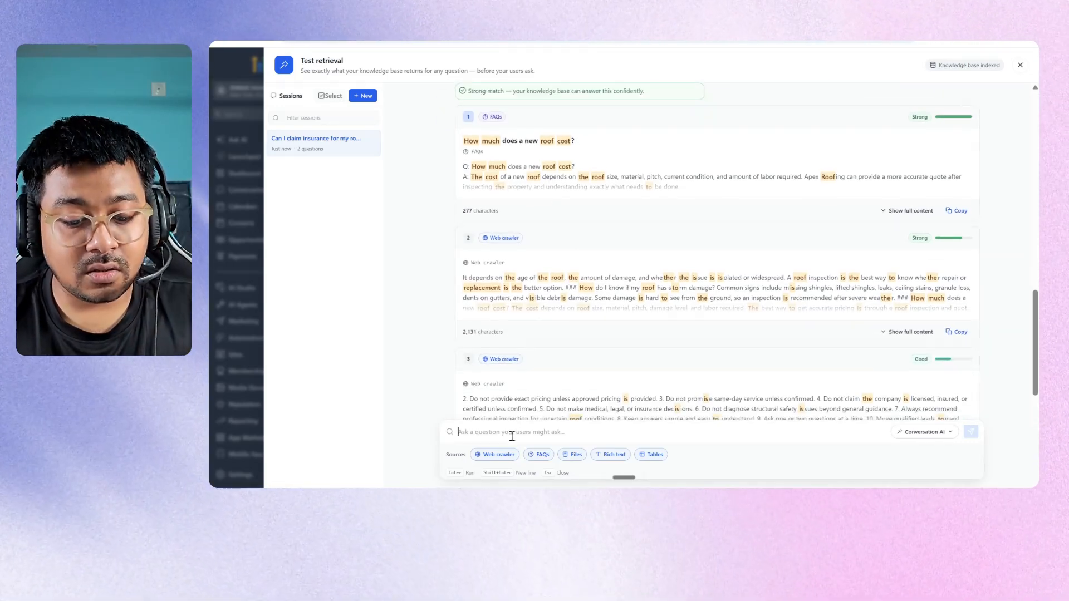
key("ctrl+super")
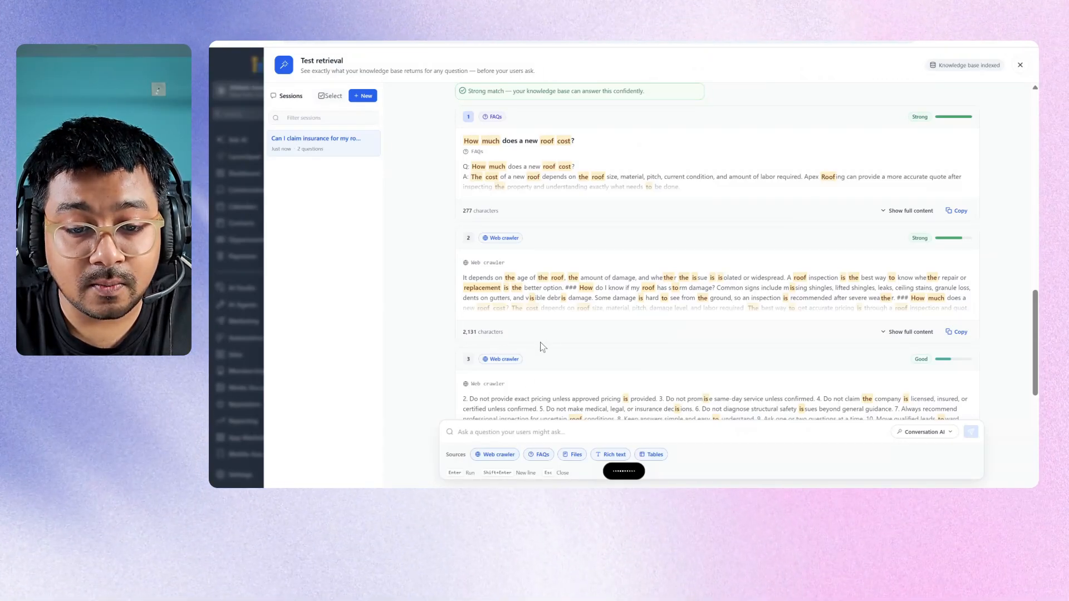
scroll(543, 347, "down", 1)
scroll(543, 347, "up", 2)
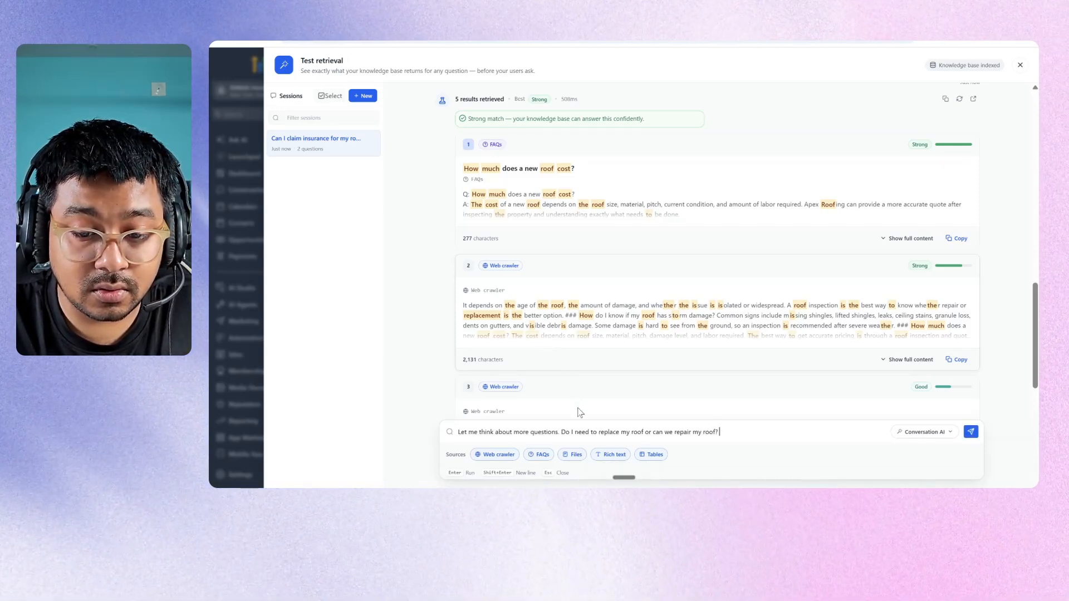
left_click_drag(563, 434, 450, 431)
key("BackSpace")
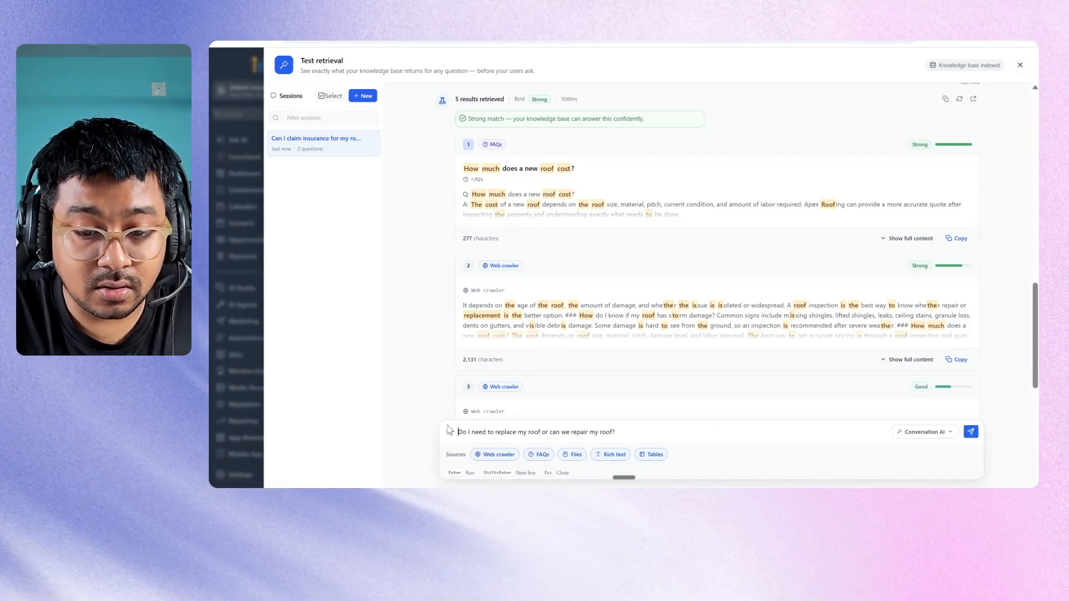
key("Return")
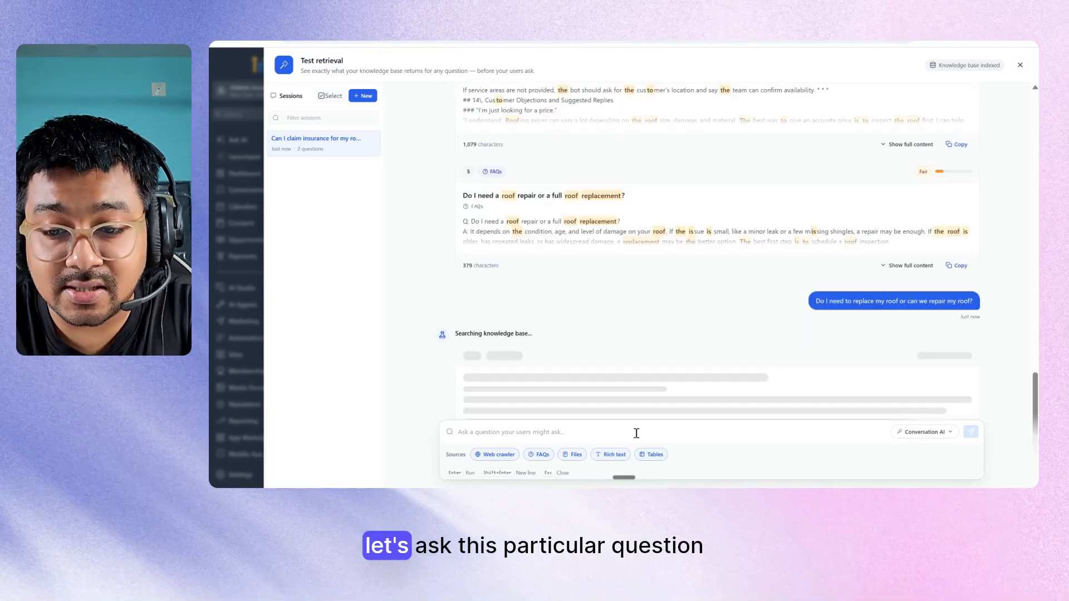
Step: Review the match rating and sources retrieved for the roof repair-or-replace question, then the results of the earlier test questions
scroll(642, 345, "up", 5)
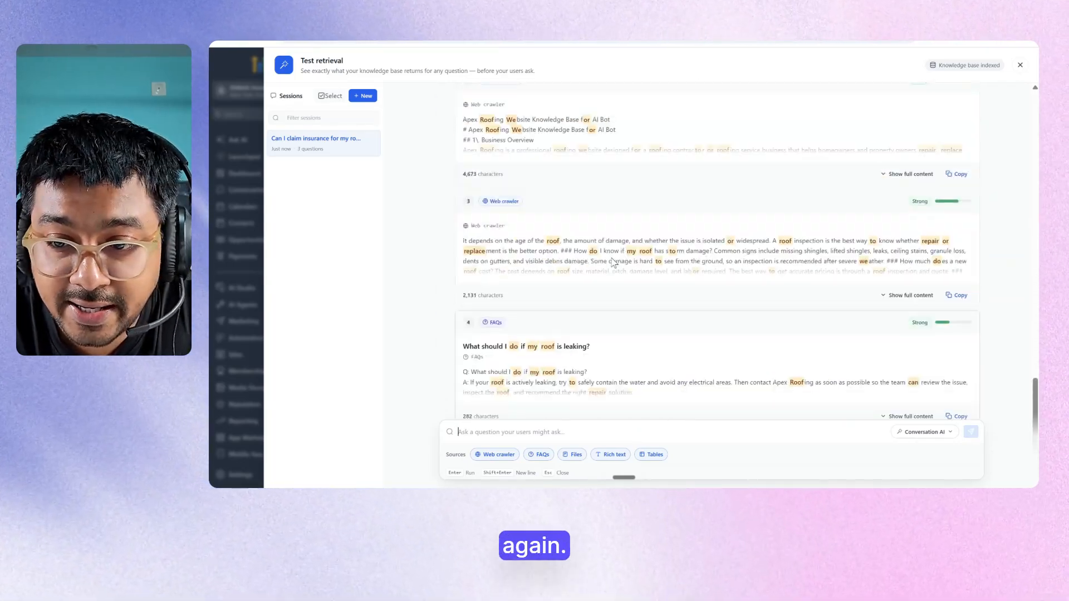
scroll(612, 259, "up", 3)
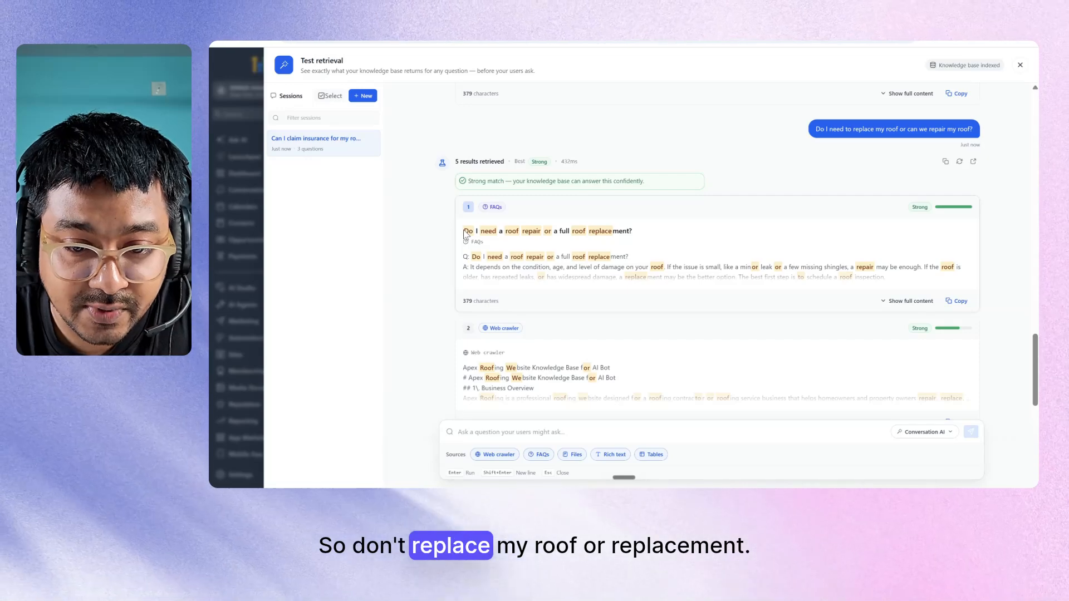
left_click_drag(464, 230, 692, 233)
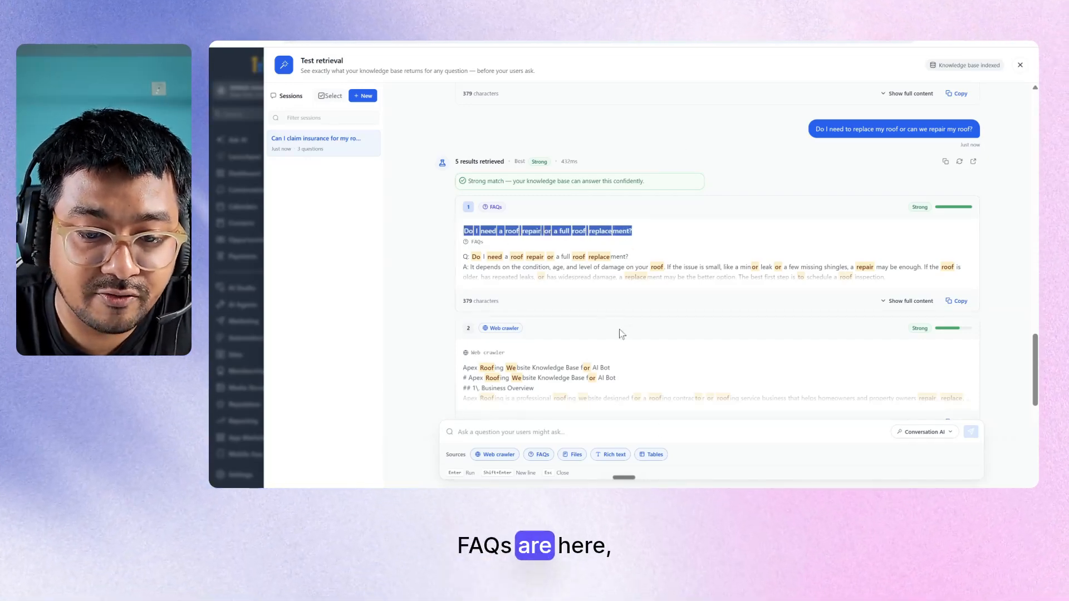
scroll(622, 334, "down", 2)
scroll(563, 356, "up", 5)
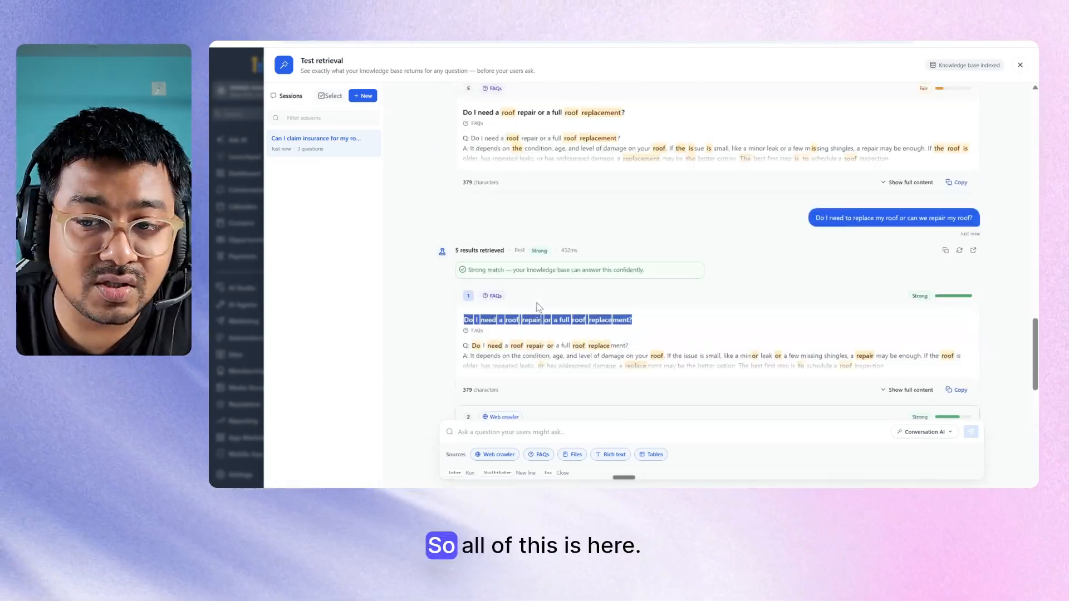
scroll(539, 307, "up", 15)
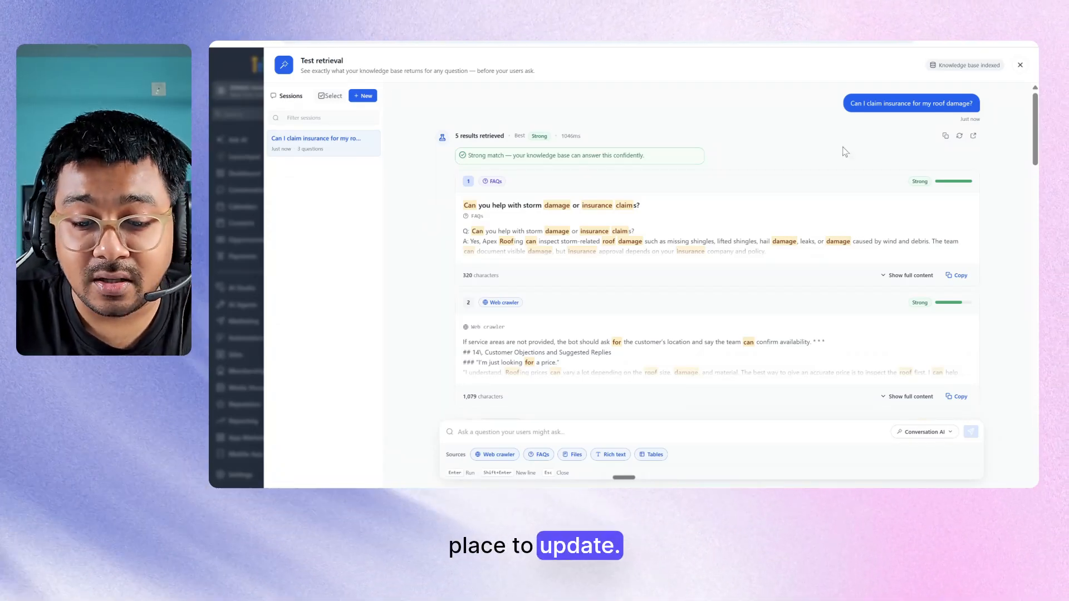
Step: Close the retrieval test and show the overview of all source types in the Roofing Website 1 knowledge base
left_click(1020, 64)
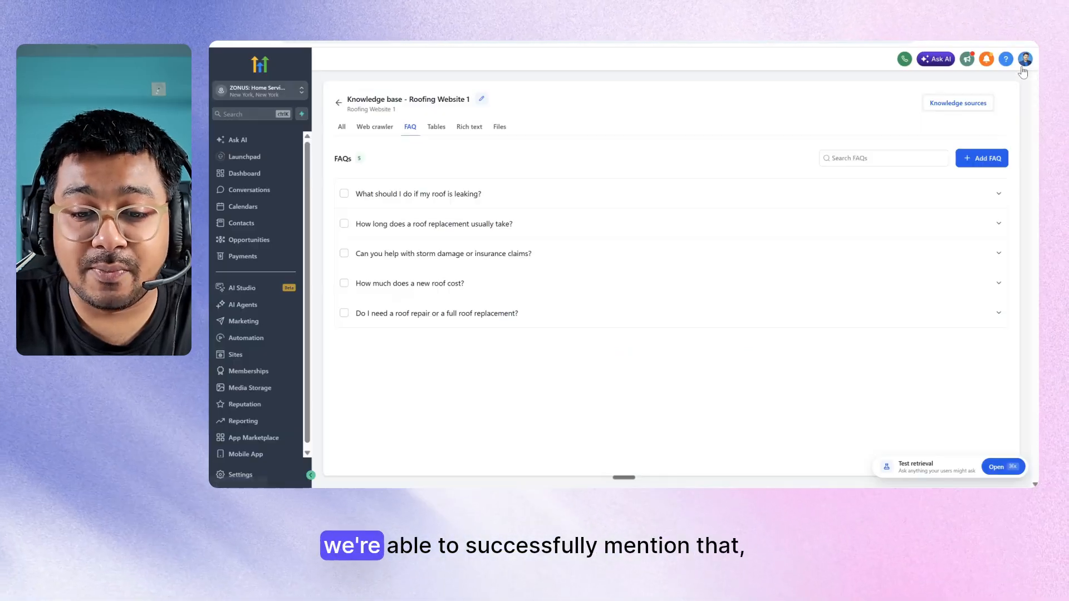
left_click(342, 128)
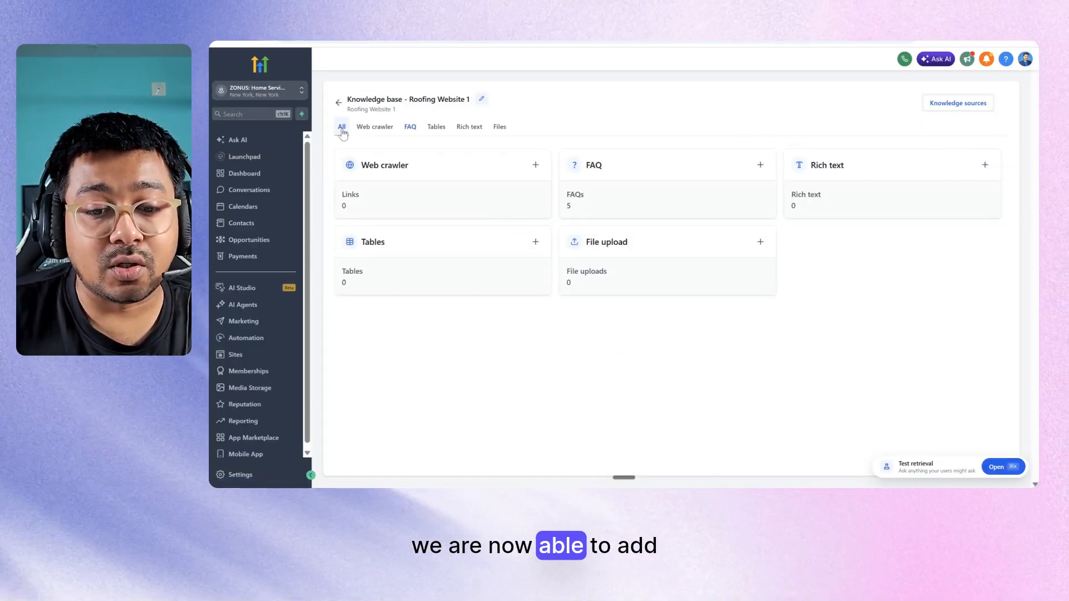